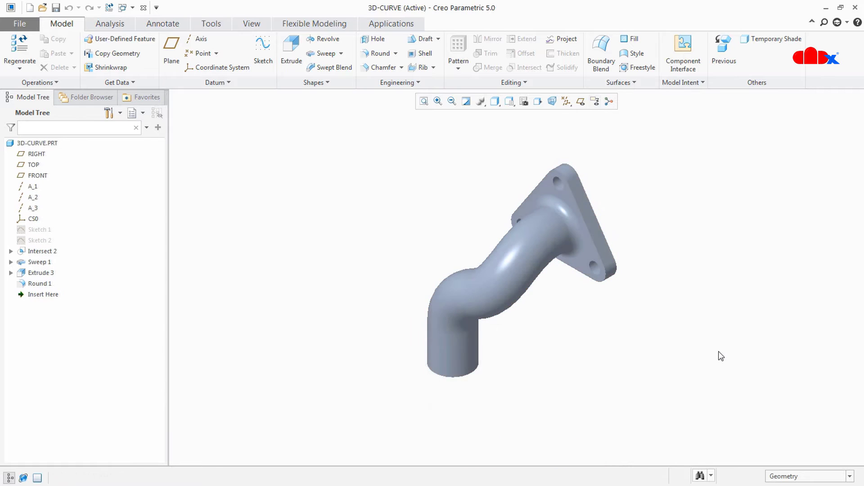
Examine the finished curved pipe and its triangular flange from several angles
{"action": "mouse_move", "coordinate": [523, 285]}
{"action": "middle_mouse_down"}
{"action": "mouse_move", "coordinate": [552, 313]}
{"action": "mouse_move", "coordinate": [527, 317]}
{"action": "mouse_move", "coordinate": [544, 313]}
{"action": "middle_mouse_up"}
{"action": "left_click", "coordinate": [448, 361]}
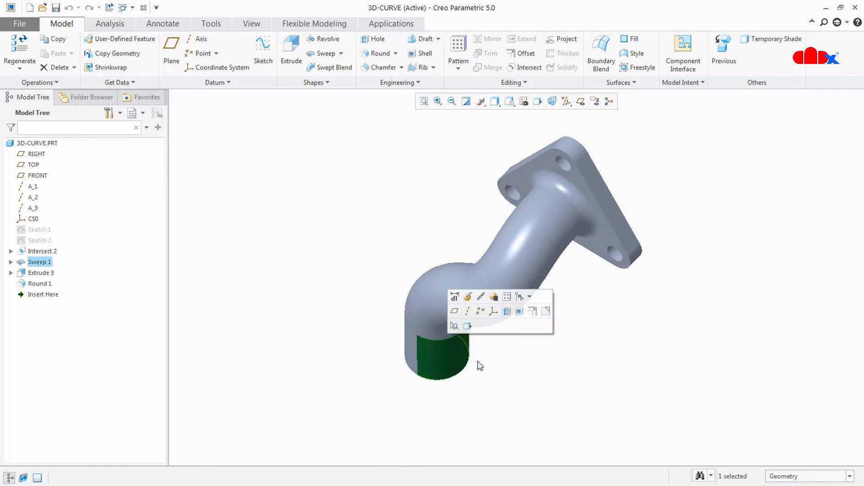
{"action": "middle_click_drag", "start_coordinate": [478, 361], "coordinate": [482, 342]}
{"action": "mouse_move", "coordinate": [558, 315]}
{"action": "middle_mouse_down"}
{"action": "mouse_move", "coordinate": [552, 345]}
{"action": "mouse_move", "coordinate": [575, 351]}
{"action": "mouse_move", "coordinate": [579, 365]}
{"action": "middle_mouse_up"}
{"action": "left_click", "coordinate": [580, 370]}
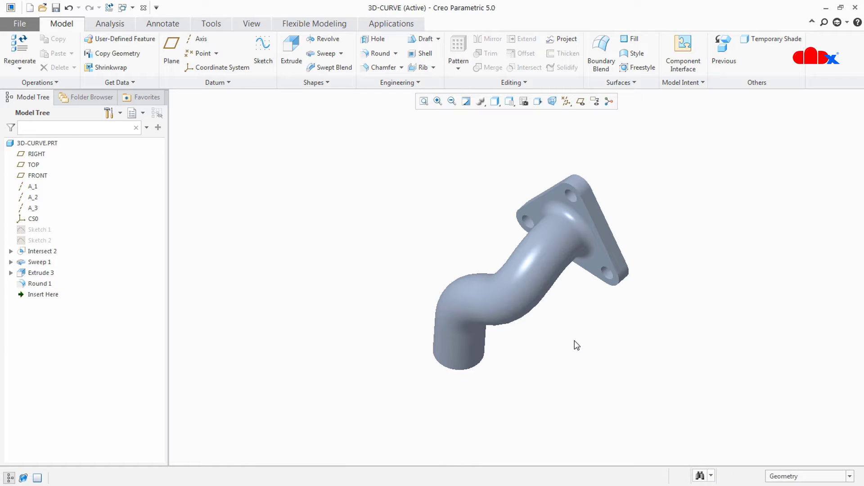
{"action": "middle_click_drag", "start_coordinate": [575, 340], "coordinate": [579, 340]}
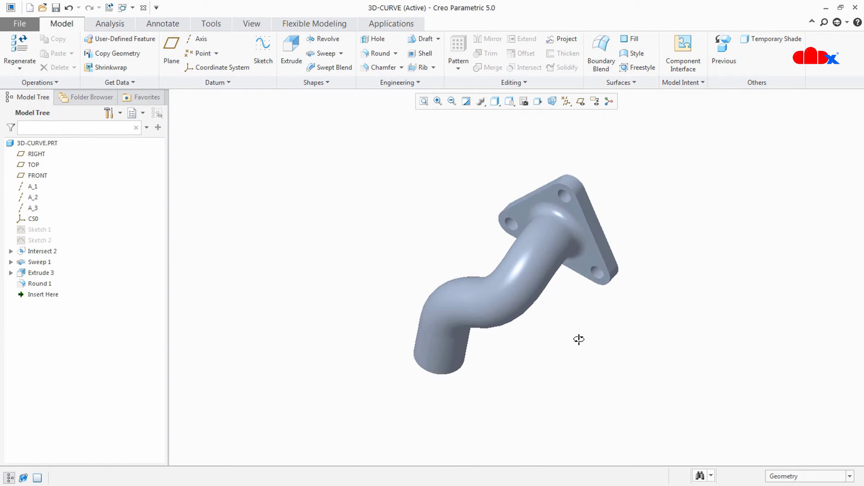
{"action": "key", "text": "alt+Tab"}
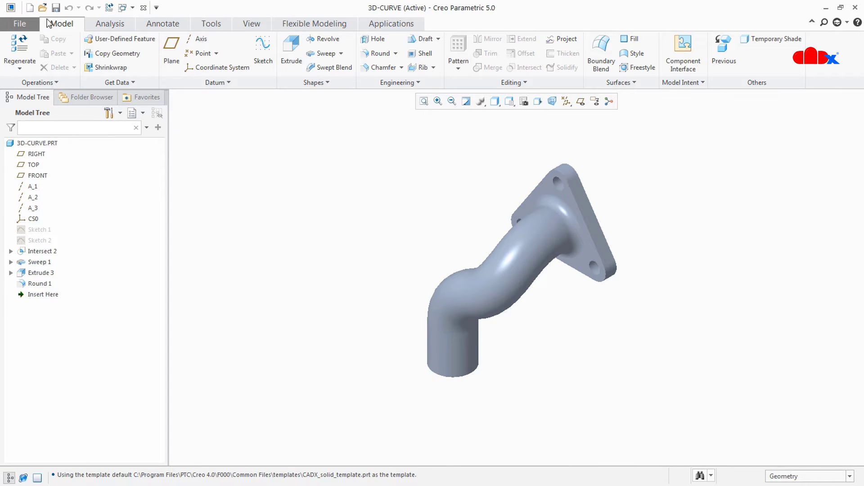
Create a new solid part from the default template and start a sketch on the FRONT plane
{"action": "left_click", "coordinate": [30, 9]}
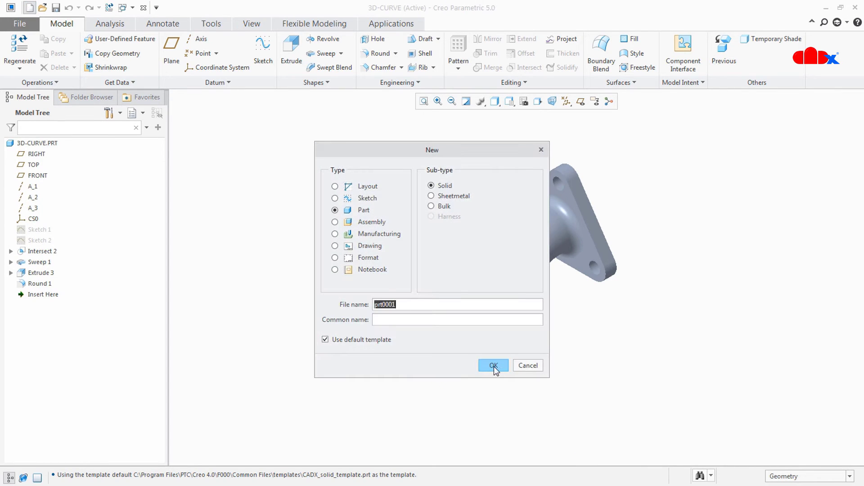
{"action": "left_click", "coordinate": [493, 365]}
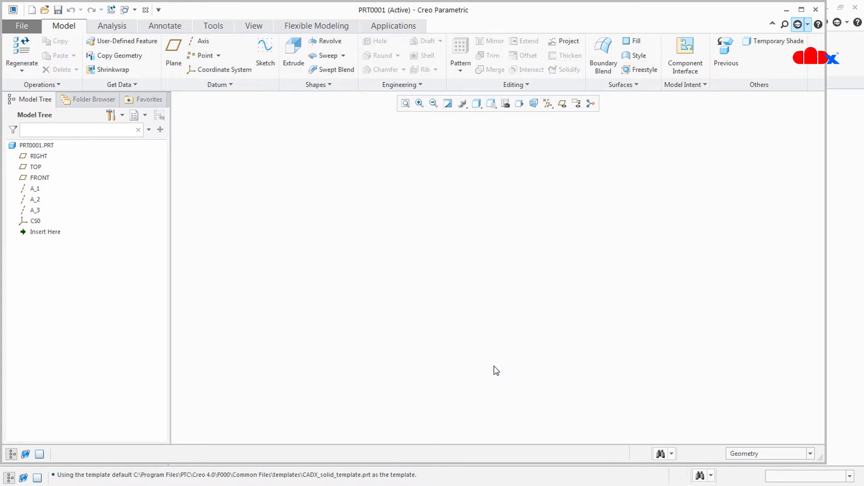
{"action": "left_click", "coordinate": [265, 50]}
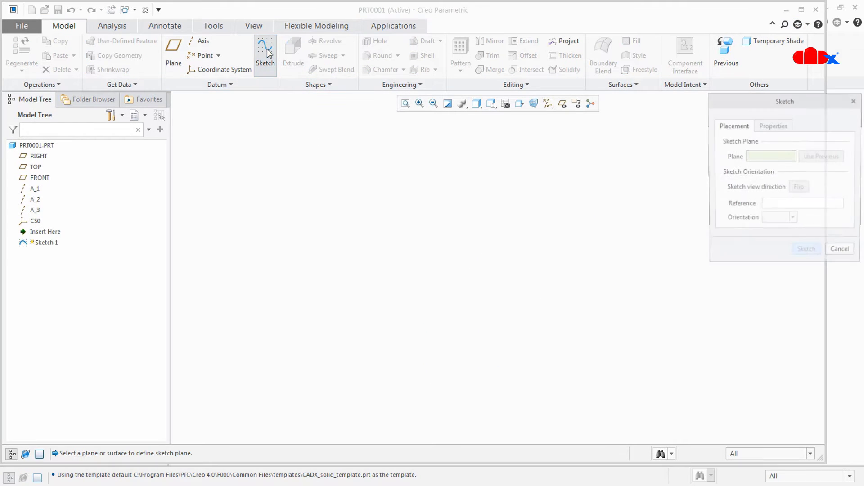
{"action": "left_click", "coordinate": [45, 179]}
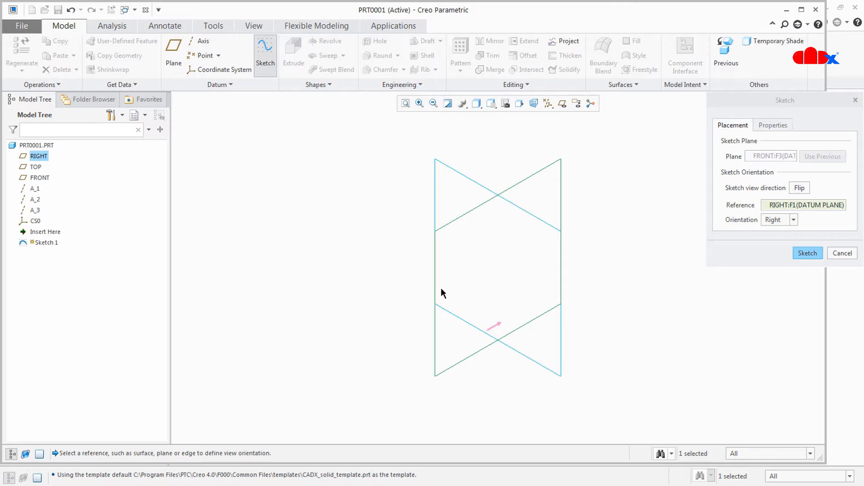
{"action": "left_click", "coordinate": [800, 257]}
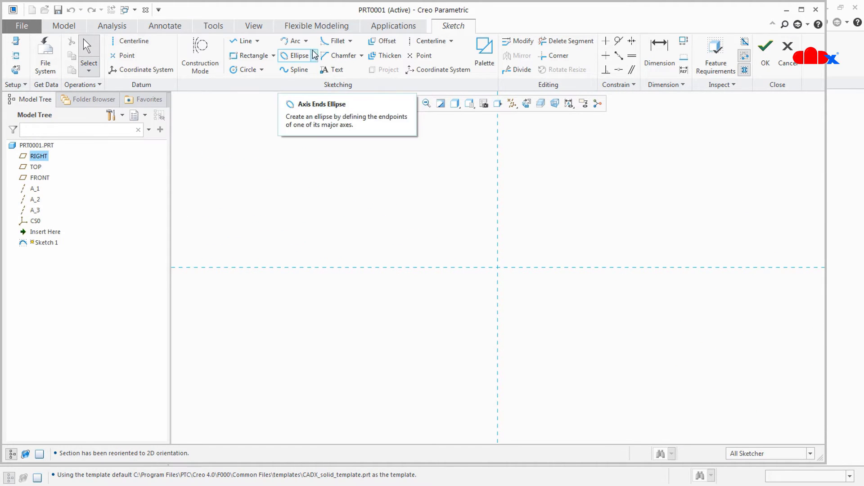
Sketch a horizontal line about 205 mm long leftward from the origin, continued by a vertical line about 260 mm downward
{"action": "left_click", "coordinate": [243, 41]}
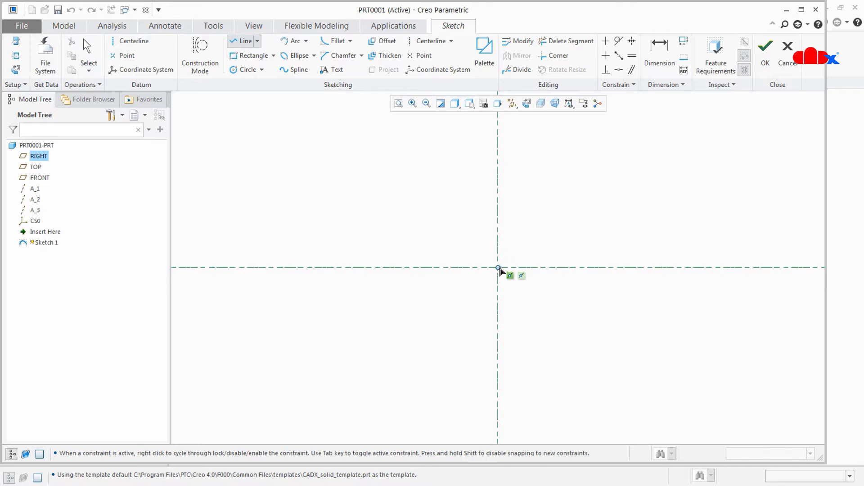
{"action": "left_click", "coordinate": [498, 267]}
{"action": "left_click", "coordinate": [384, 267]}
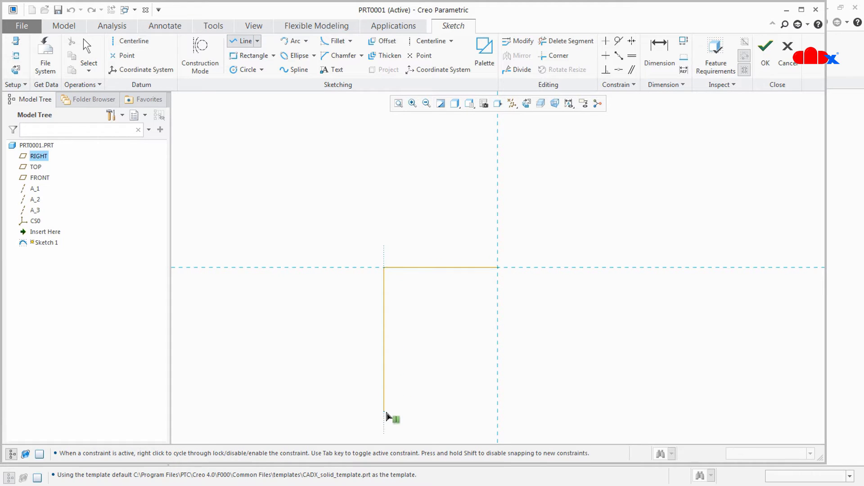
{"action": "left_click", "coordinate": [384, 412]}
{"action": "middle_click", "coordinate": [421, 405]}
{"action": "middle_click", "coordinate": [539, 388]}
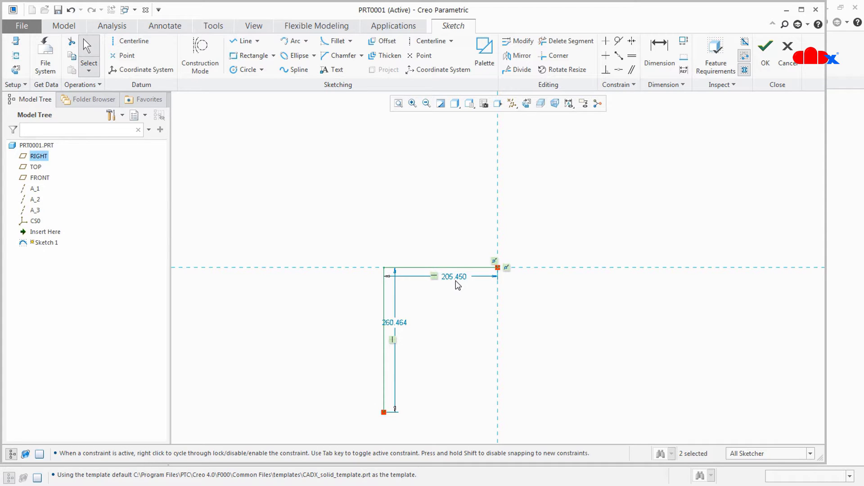
Fillet the corner between the two lines and set its radius to 70 mm
{"action": "left_click", "coordinate": [325, 39]}
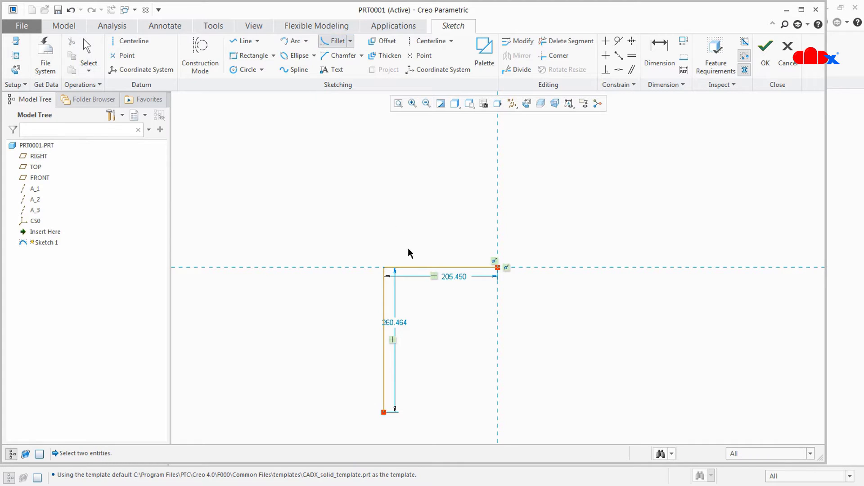
{"action": "left_click", "coordinate": [423, 268]}
{"action": "left_click", "coordinate": [385, 308]}
{"action": "middle_click", "coordinate": [402, 301]}
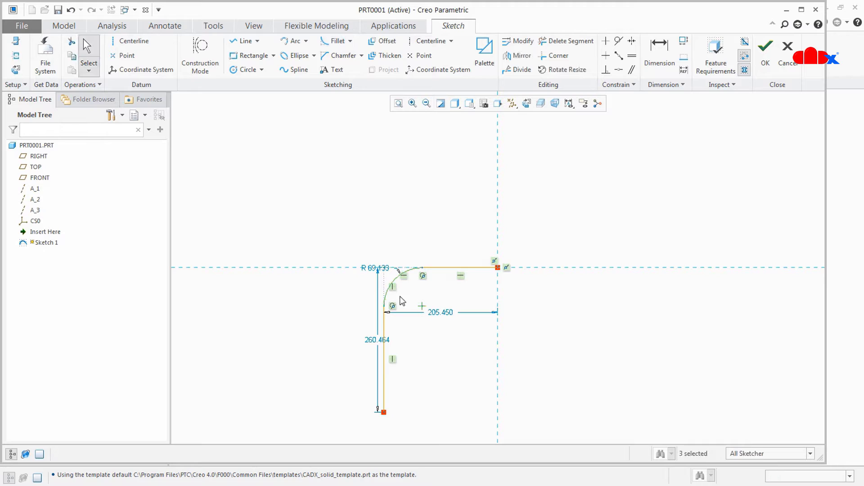
{"action": "double_click", "coordinate": [377, 269]}
{"action": "type", "text": "70"}
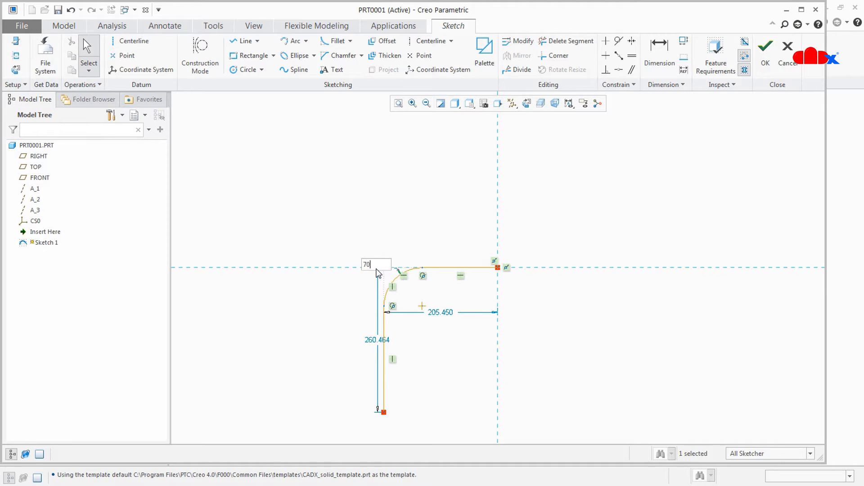
{"action": "key", "text": "Return"}
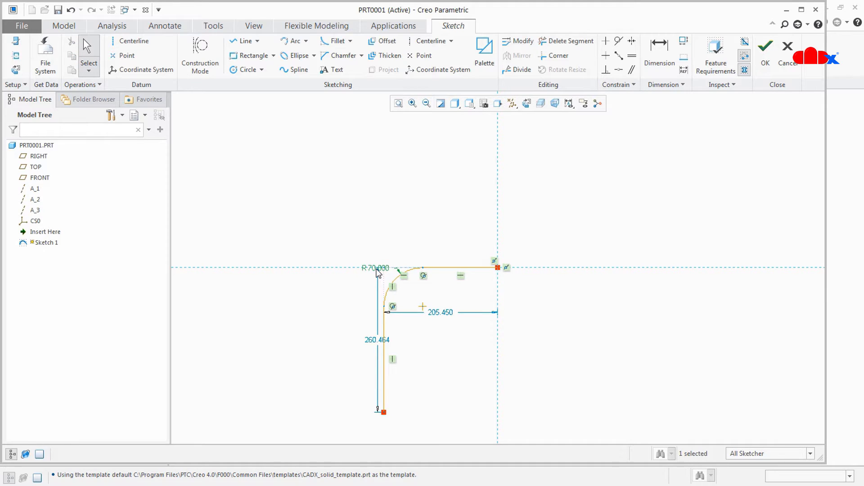
Set the profile's horizontal dimension to 100 mm and its vertical dimension to 150 mm, and finish the sketch
{"action": "double_click", "coordinate": [452, 312]}
{"action": "type", "text": "100"}
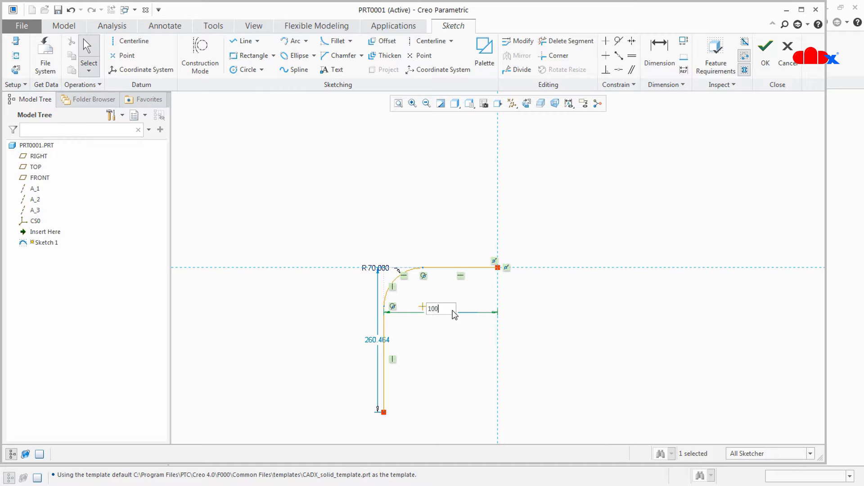
{"action": "key", "text": "Return"}
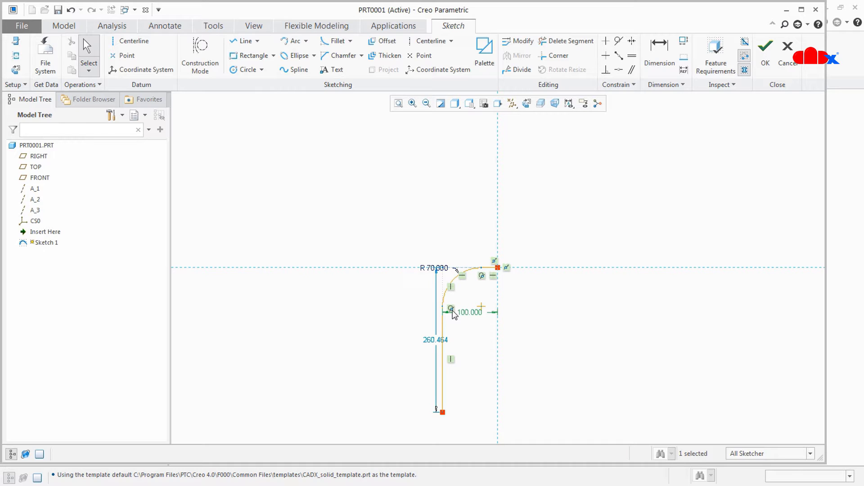
{"action": "double_click", "coordinate": [435, 343]}
{"action": "double_click", "coordinate": [436, 341]}
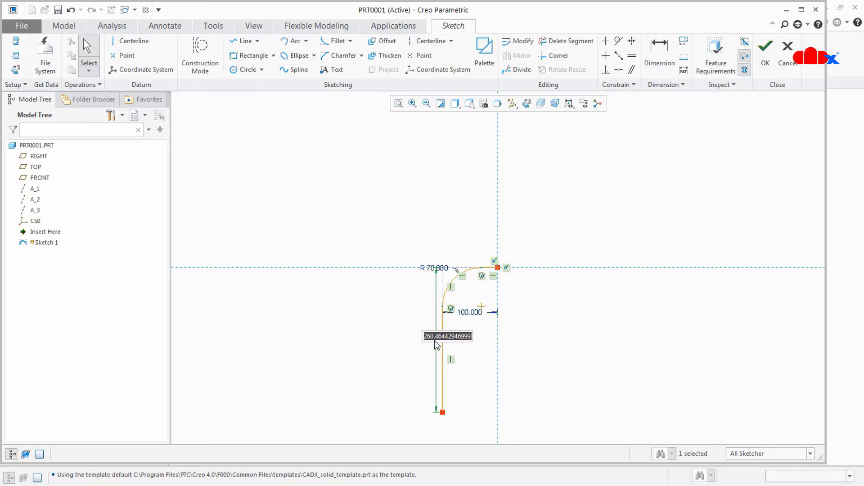
{"action": "type", "text": "150"}
{"action": "key", "text": "Return"}
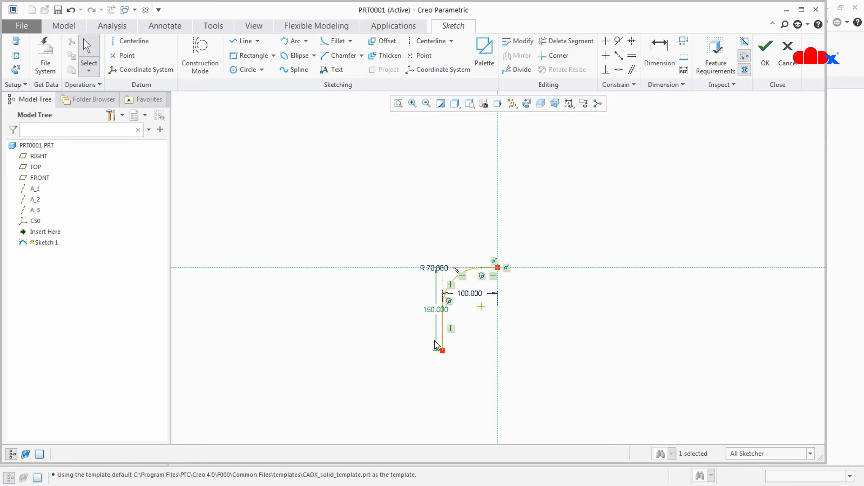
{"action": "left_click", "coordinate": [765, 50]}
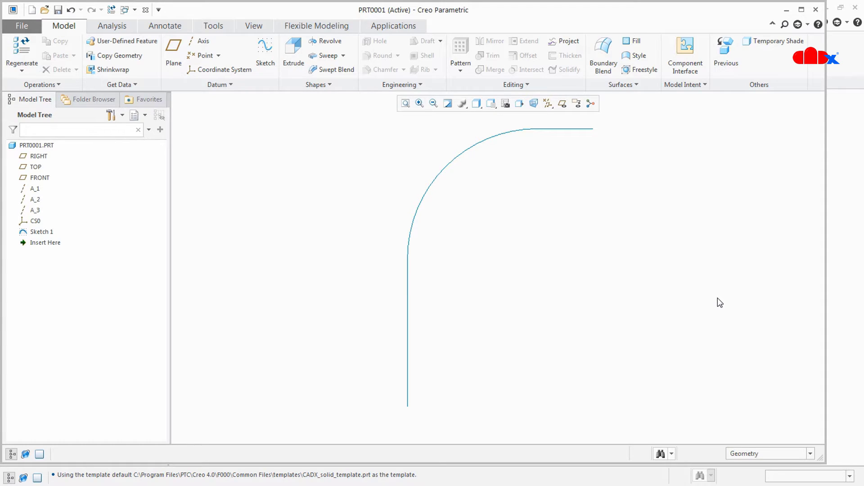
Switch to Adobe Acrobat and examine the pipe centreline in the top and front views of 3d-curve.pdf
{"action": "key", "text": "alt+Tab"}
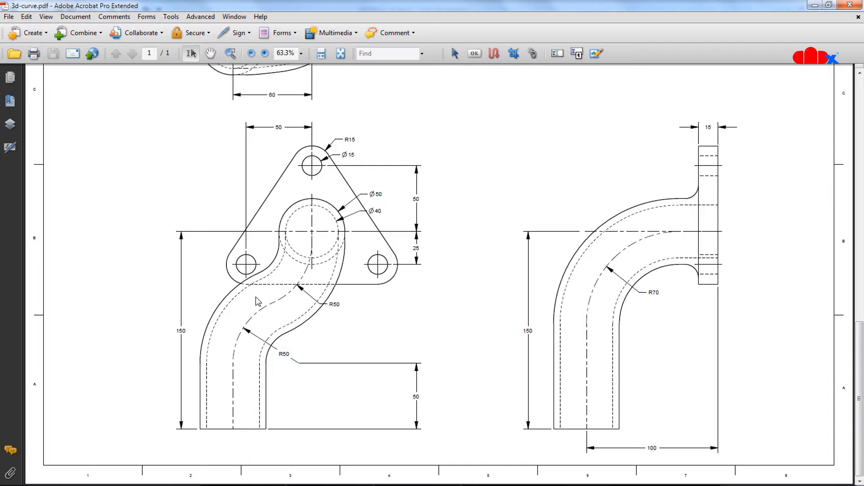
{"action": "scroll", "coordinate": [277, 96], "scroll_direction": "up", "scroll_amount": 5}
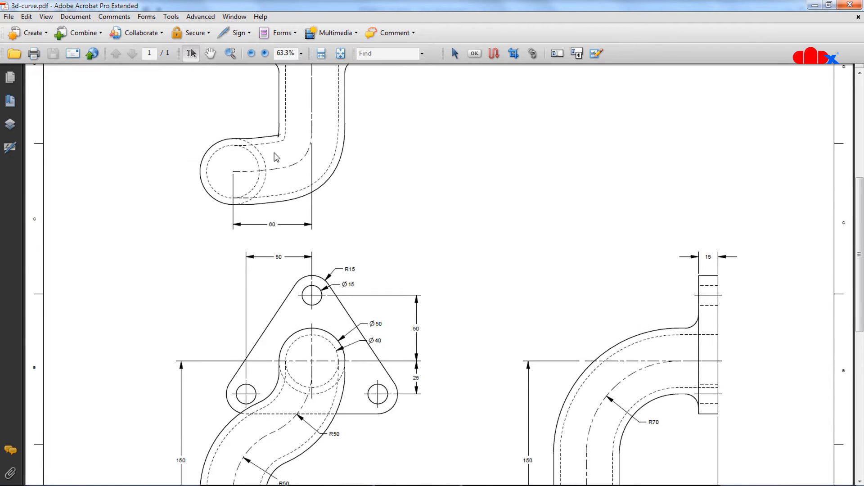
{"action": "scroll", "coordinate": [297, 197], "scroll_direction": "up", "scroll_amount": 2}
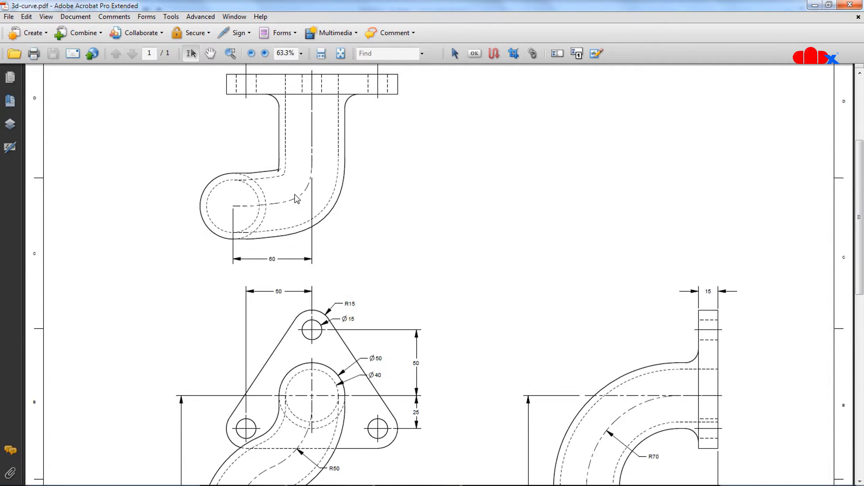
{"action": "scroll", "coordinate": [297, 199], "scroll_direction": "up", "scroll_amount": 1}
{"action": "scroll", "coordinate": [297, 199], "scroll_direction": "down", "scroll_amount": 7}
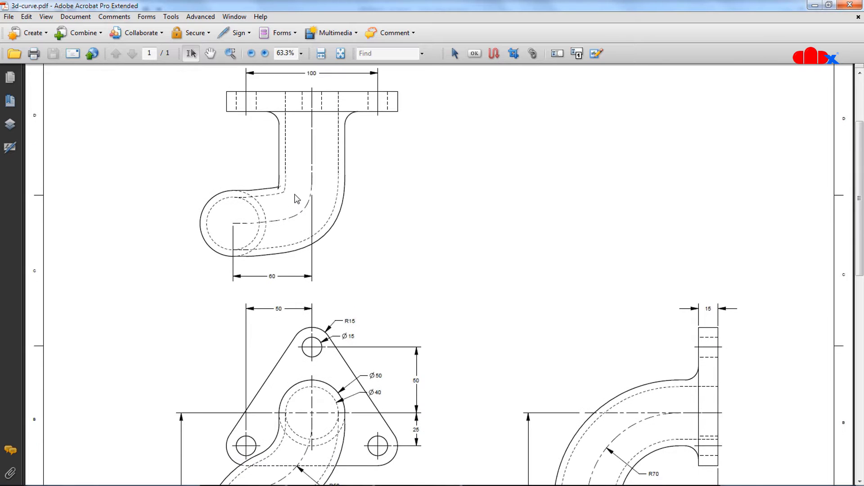
{"action": "scroll", "coordinate": [306, 253], "scroll_direction": "down", "scroll_amount": 1}
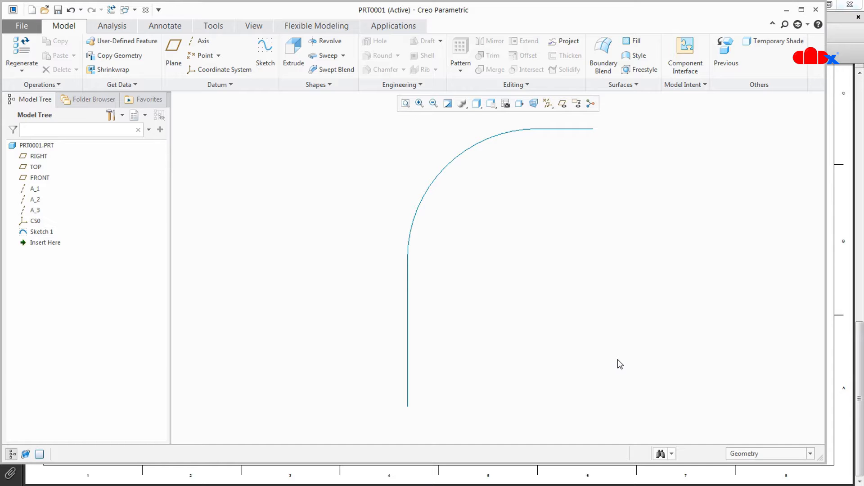
Start a second sketch on the RIGHT plane with TOP as the top reference, and flip its view direction
{"action": "key", "text": "ctrl+d"}
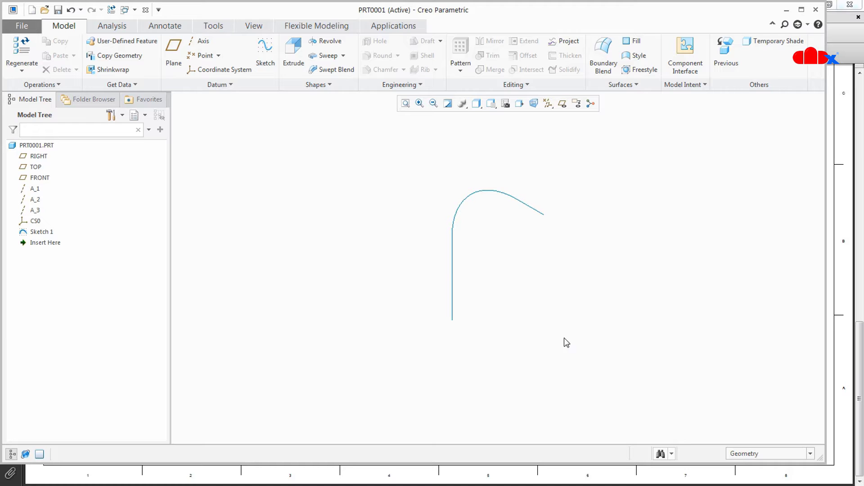
{"action": "left_click", "coordinate": [265, 58]}
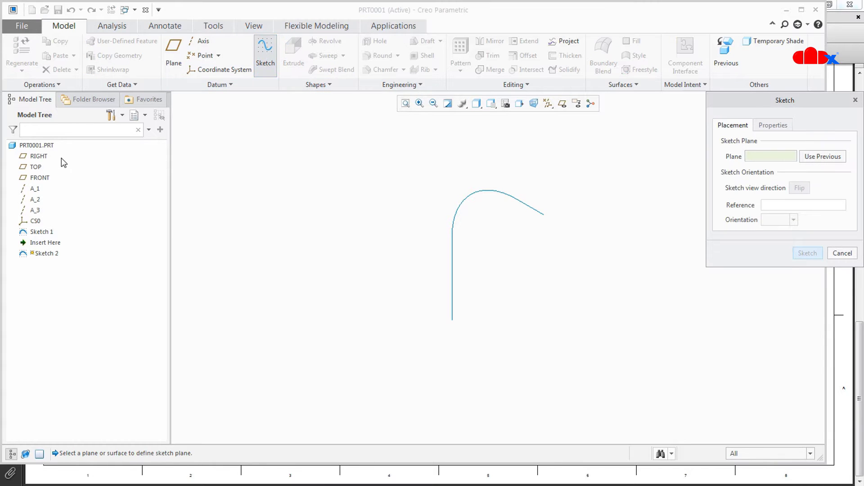
{"action": "left_click", "coordinate": [45, 156]}
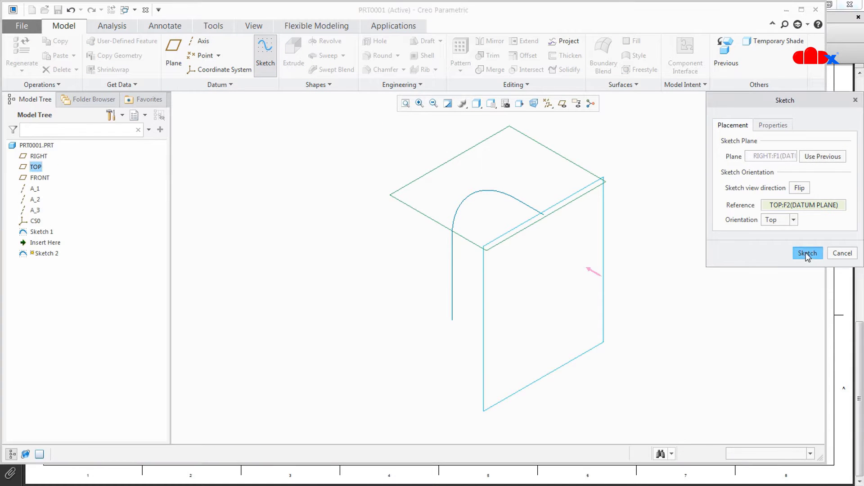
{"action": "left_click", "coordinate": [808, 254]}
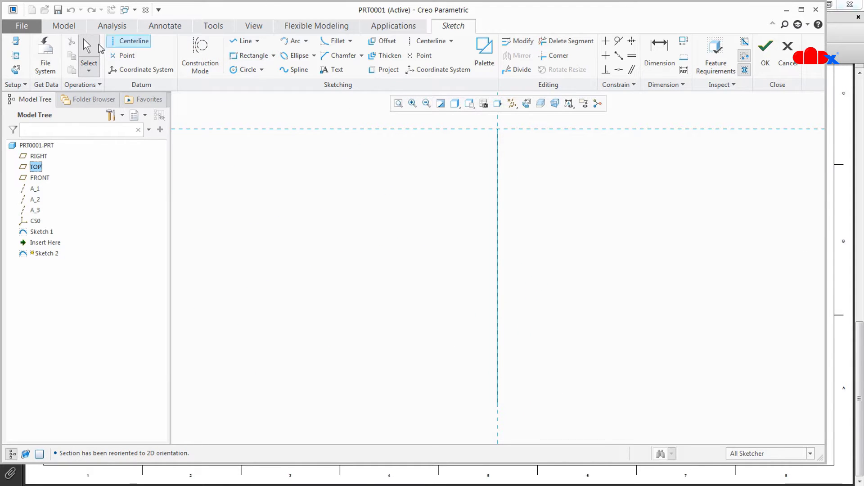
{"action": "left_click", "coordinate": [16, 42]}
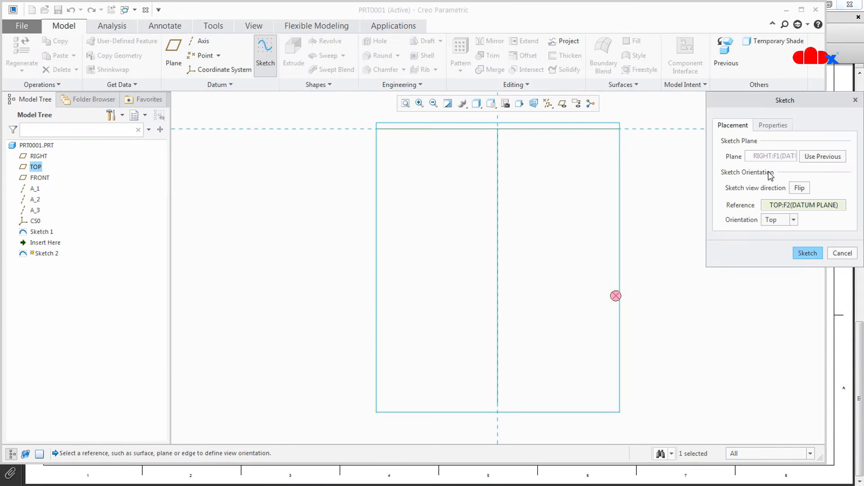
{"action": "left_click", "coordinate": [799, 188]}
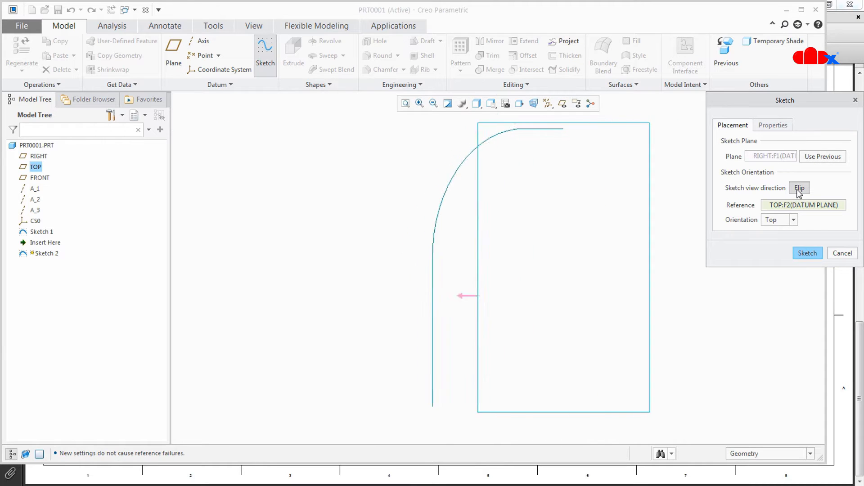
{"action": "left_click", "coordinate": [807, 254]}
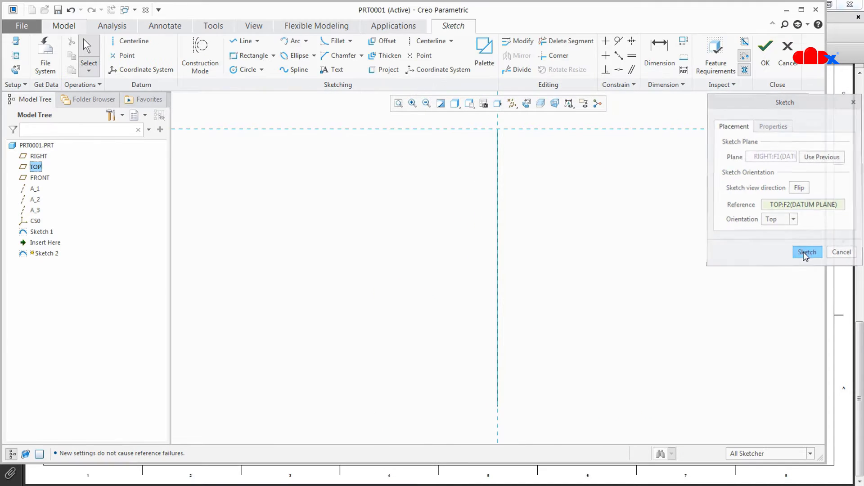
Sketch two tangent arcs forming an S-curve, starting at the intersection of the horizontal and vertical references and running down to the left
{"action": "left_click", "coordinate": [802, 10]}
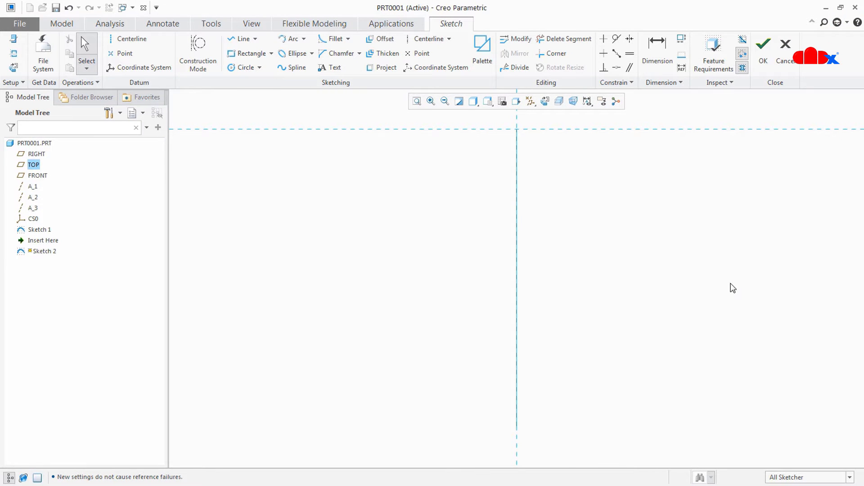
{"action": "left_click", "coordinate": [291, 39]}
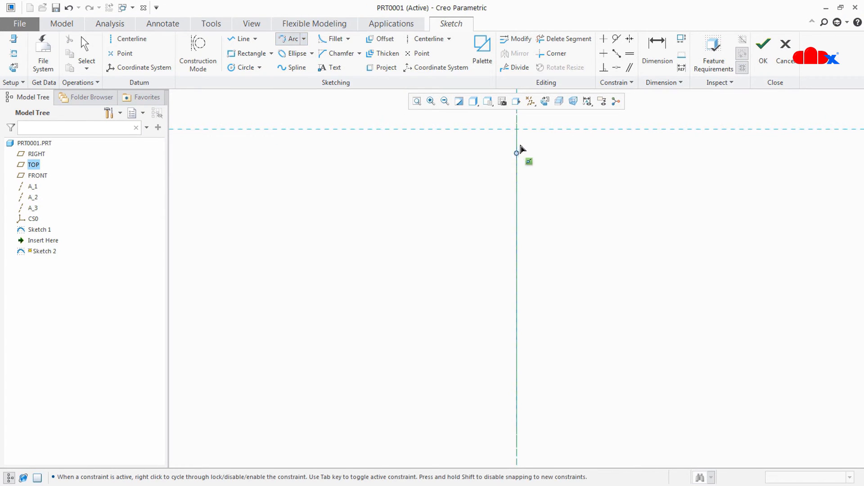
{"action": "left_click", "coordinate": [517, 129]}
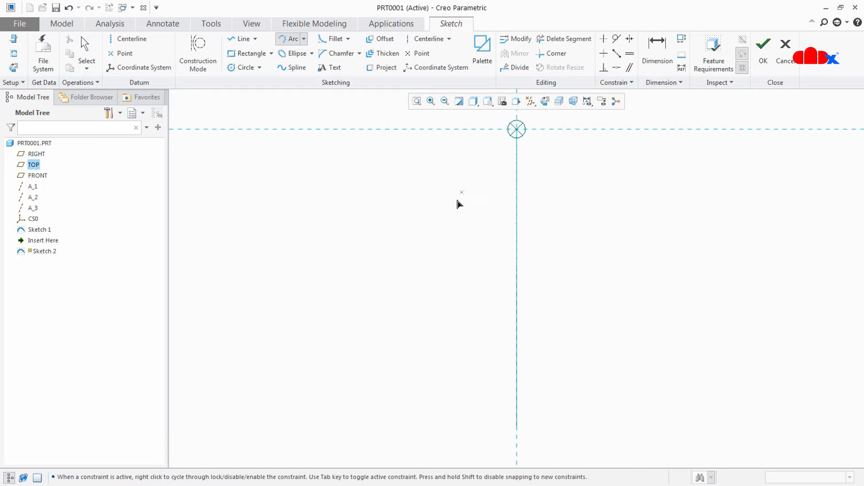
{"action": "left_click", "coordinate": [440, 215]}
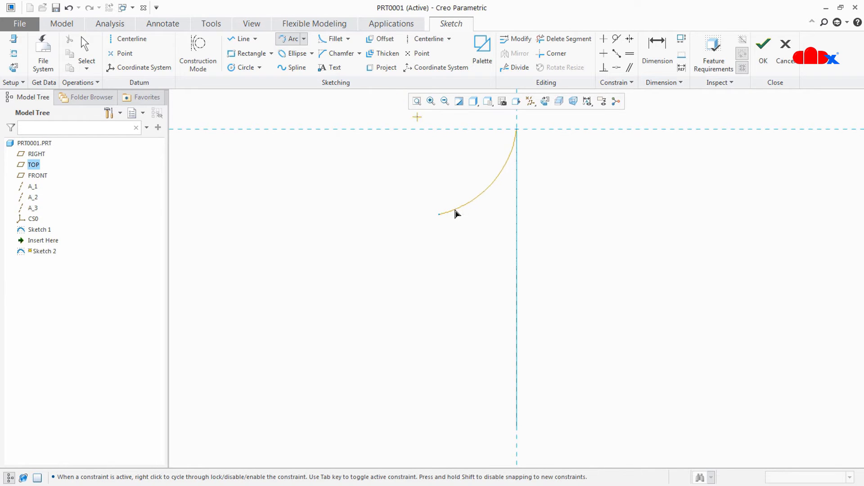
{"action": "left_click", "coordinate": [456, 215]}
{"action": "left_click", "coordinate": [440, 215]}
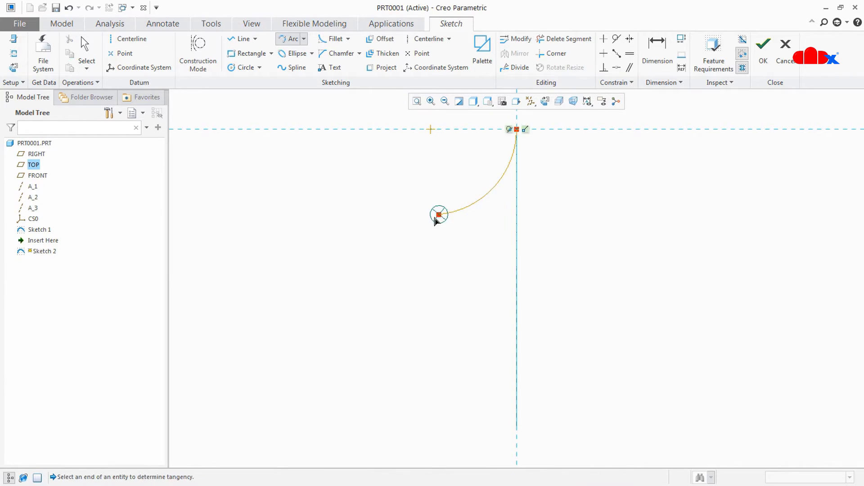
{"action": "left_click", "coordinate": [341, 316]}
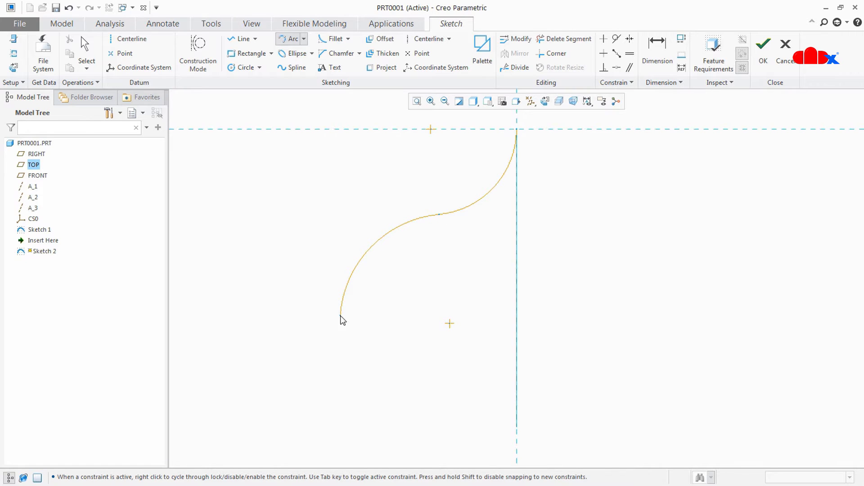
{"action": "middle_click", "coordinate": [368, 312]}
Draw a line tangent to the free end of the lower arc and constrain it to be vertical
{"action": "left_click", "coordinate": [242, 41]}
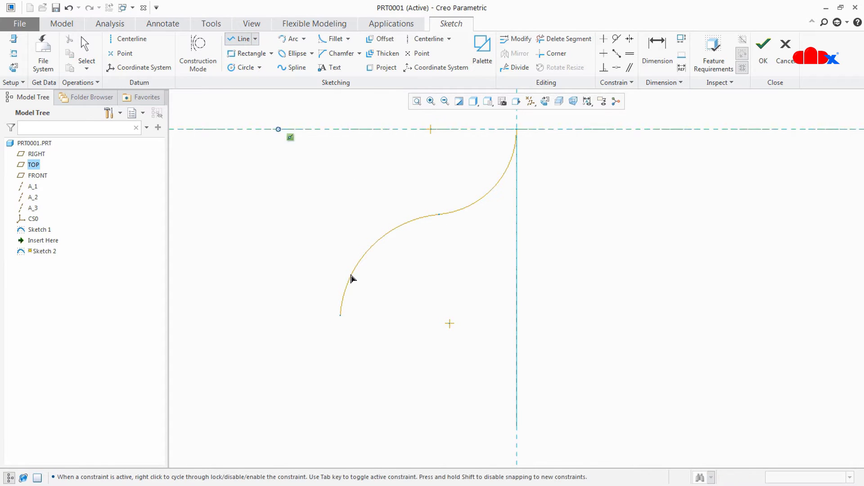
{"action": "left_click", "coordinate": [340, 315]}
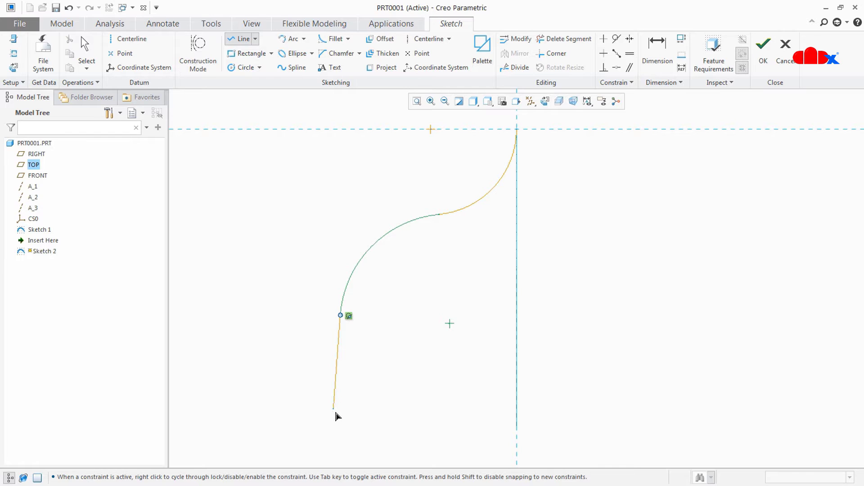
{"action": "left_click", "coordinate": [331, 441]}
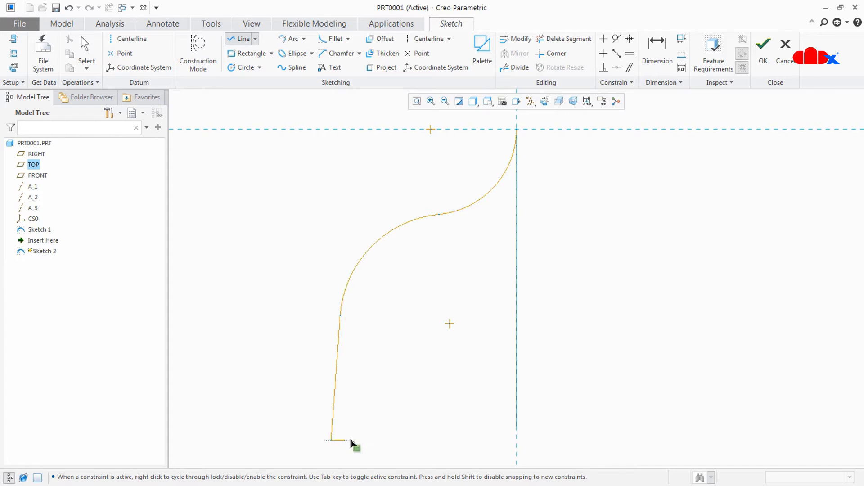
{"action": "middle_click", "coordinate": [637, 217]}
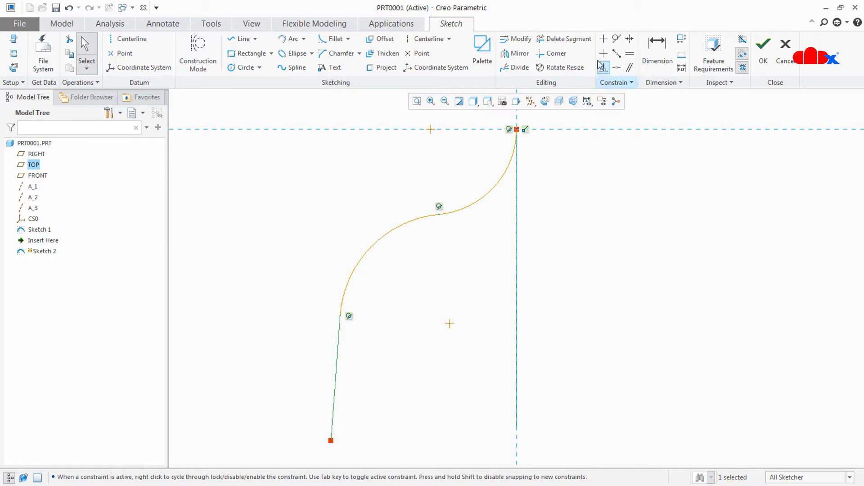
{"action": "left_click", "coordinate": [603, 39]}
{"action": "left_click", "coordinate": [331, 397]}
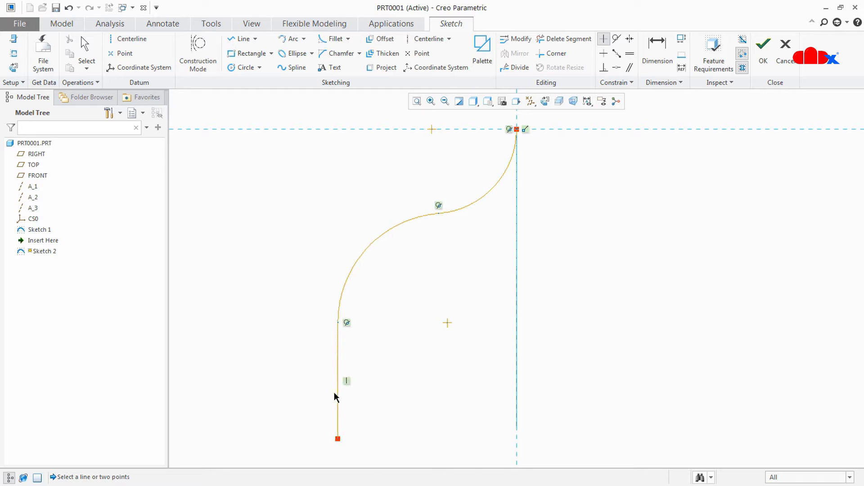
{"action": "middle_click", "coordinate": [578, 351]}
Try to dimension the vertical distance from the line's lower endpoint to the horizontal reference
{"action": "left_click", "coordinate": [655, 48]}
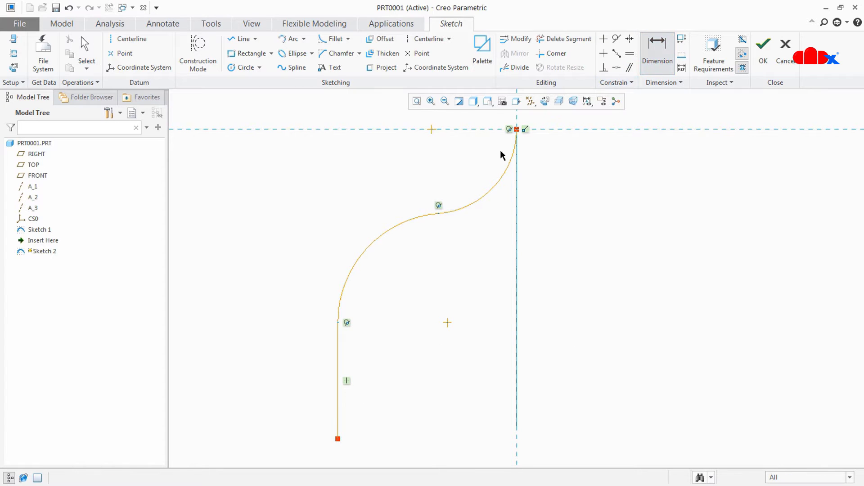
{"action": "left_click", "coordinate": [338, 439]}
{"action": "middle_click", "coordinate": [297, 380]}
{"action": "scroll", "coordinate": [310, 377], "scroll_direction": "up", "scroll_amount": 2}
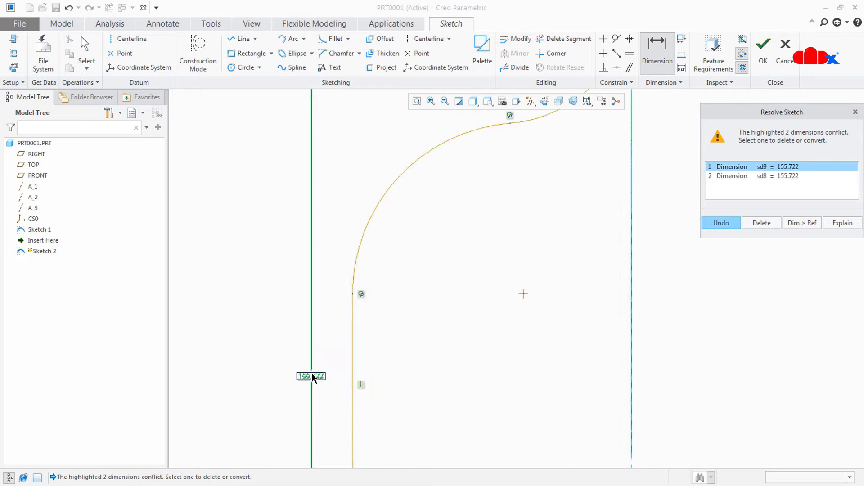
{"action": "left_click", "coordinate": [721, 223]}
{"action": "scroll", "coordinate": [636, 307], "scroll_direction": "down", "scroll_amount": 2}
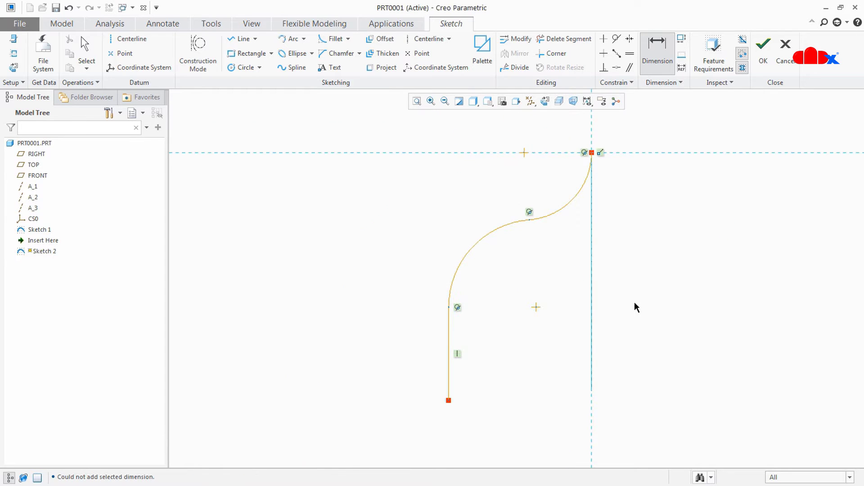
Turn on the display of dimensions in the sketch
{"action": "left_click", "coordinate": [587, 101]}
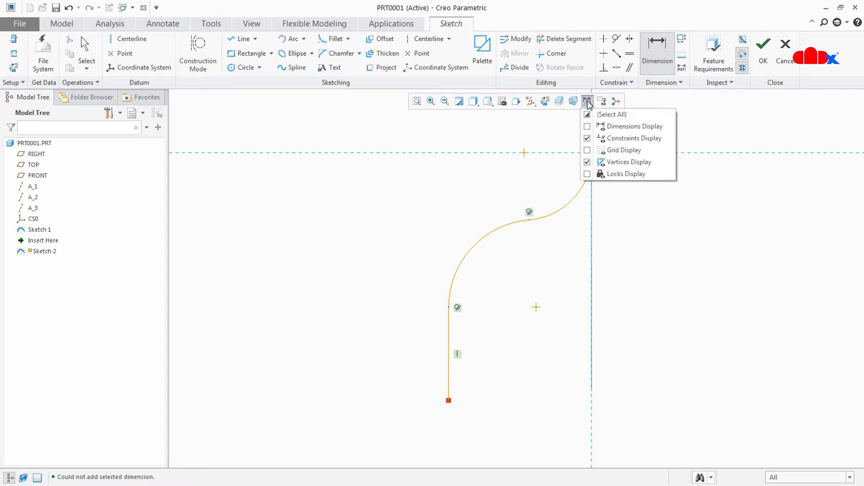
{"action": "left_click", "coordinate": [588, 127]}
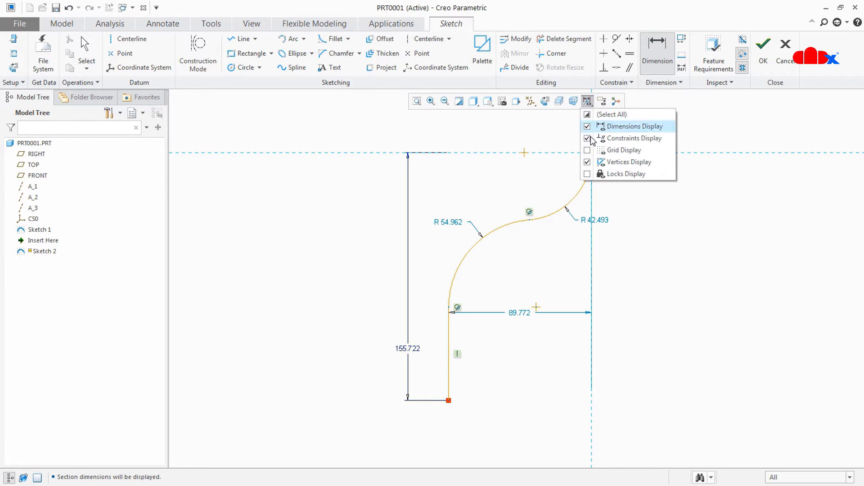
{"action": "middle_click", "coordinate": [655, 290]}
{"action": "left_click", "coordinate": [418, 101]}
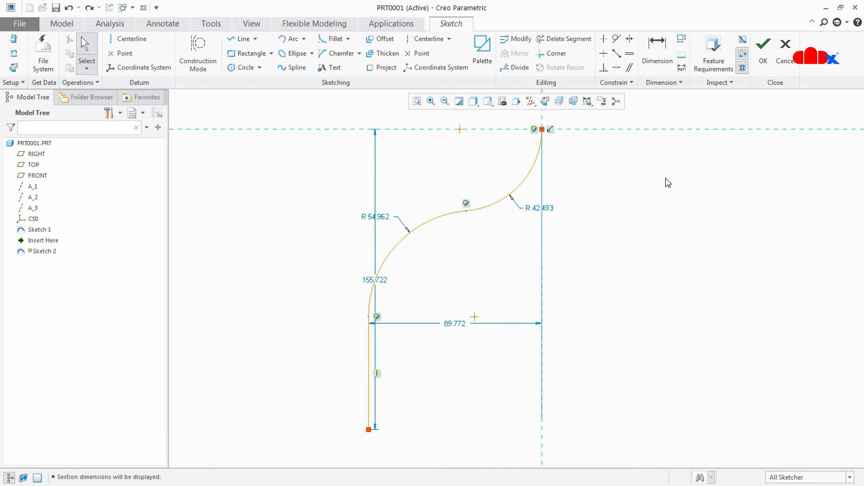
Set the profile's overall vertical dimension to 150 mm and its horizontal dimension to 60 mm
{"action": "double_click", "coordinate": [382, 284]}
{"action": "type", "text": "1"}
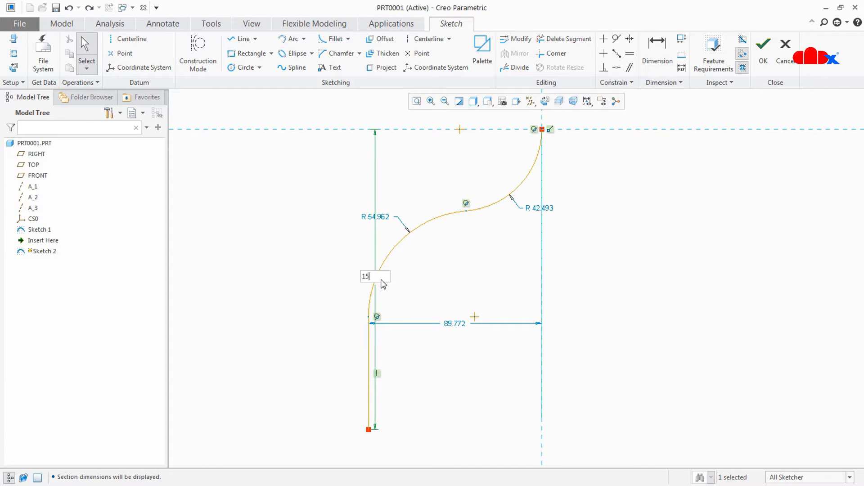
{"action": "type", "text": "50"}
{"action": "key", "text": "Return"}
{"action": "double_click", "coordinate": [454, 318]}
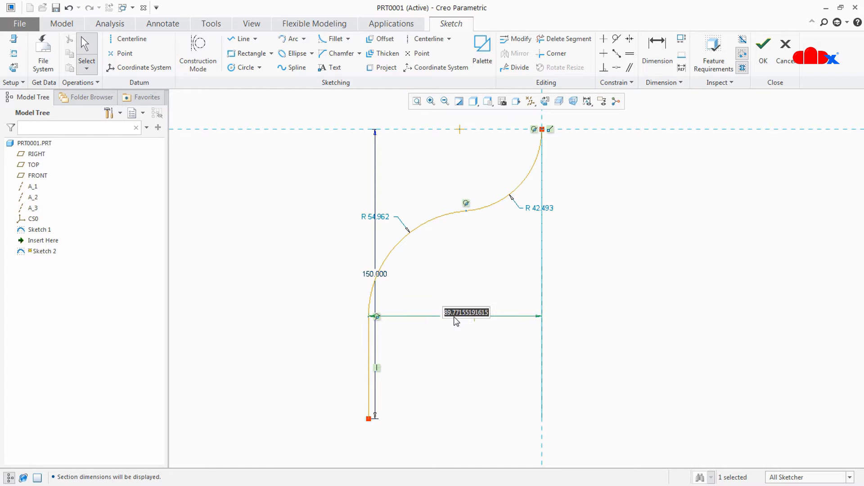
{"action": "type", "text": "60"}
{"action": "key", "text": "Return"}
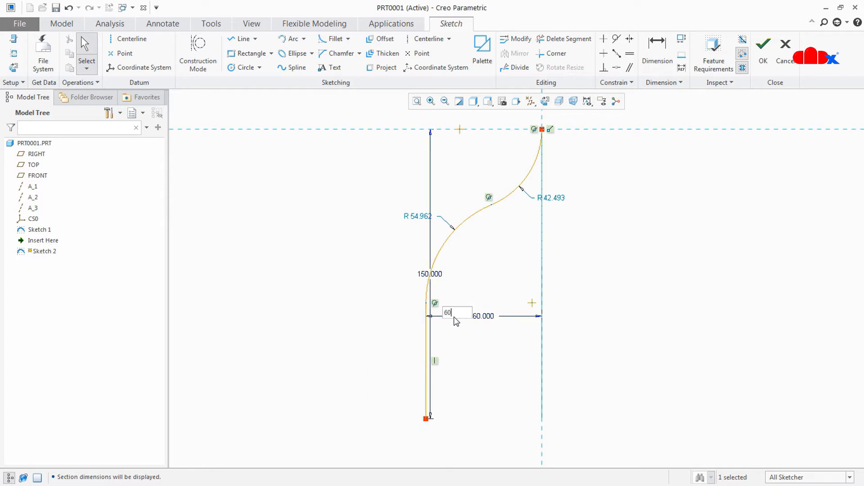
Give both arcs an equal radius of 50 mm and finish the sketch
{"action": "left_click", "coordinate": [623, 70]}
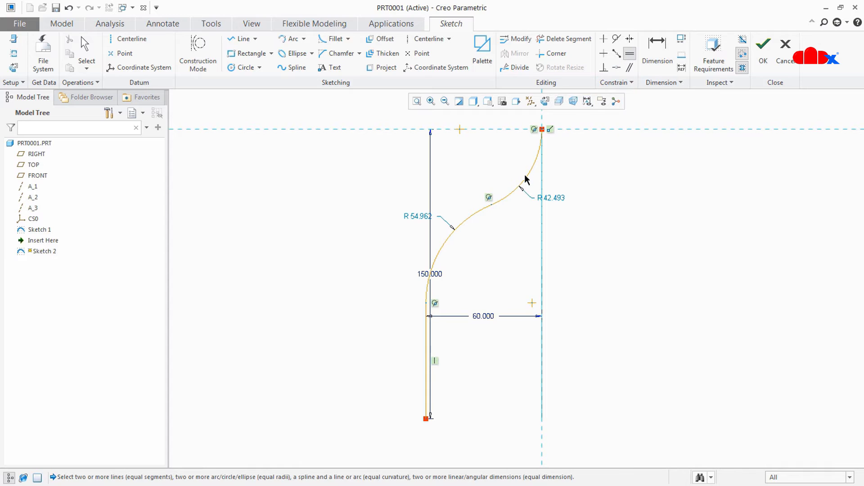
{"action": "left_click", "coordinate": [504, 196]}
{"action": "left_click", "coordinate": [454, 229]}
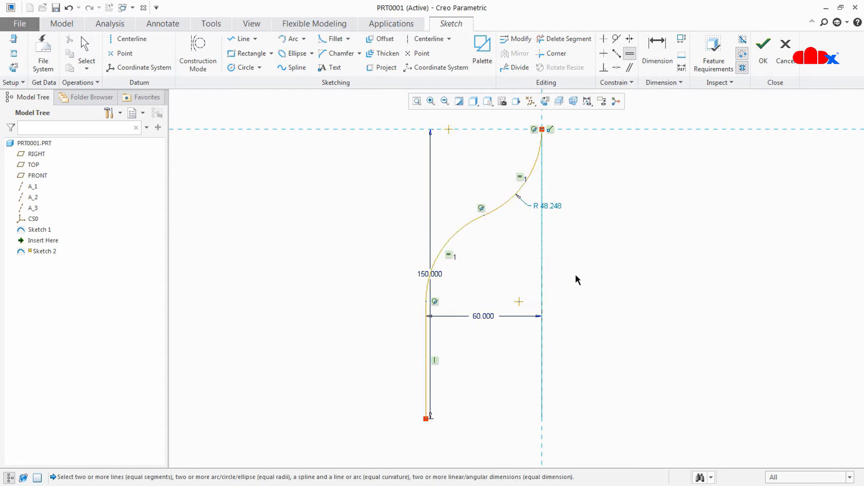
{"action": "middle_click", "coordinate": [556, 213]}
{"action": "double_click", "coordinate": [554, 210]}
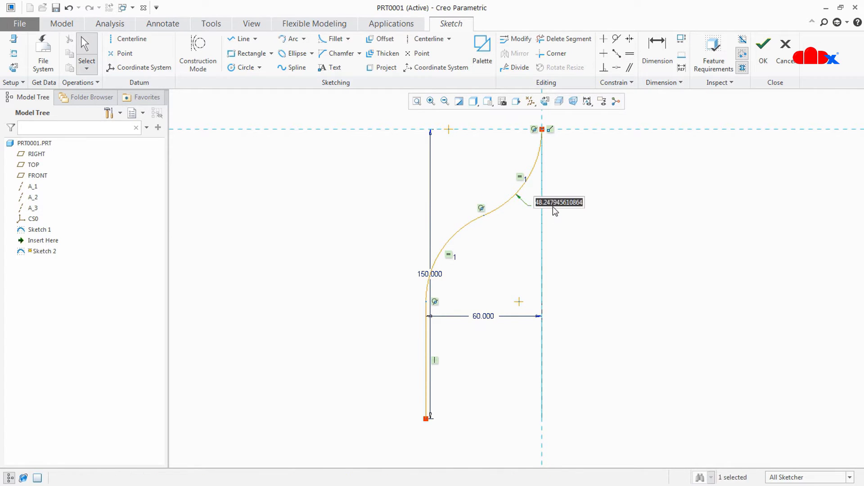
{"action": "type", "text": "50"}
{"action": "key", "text": "Return"}
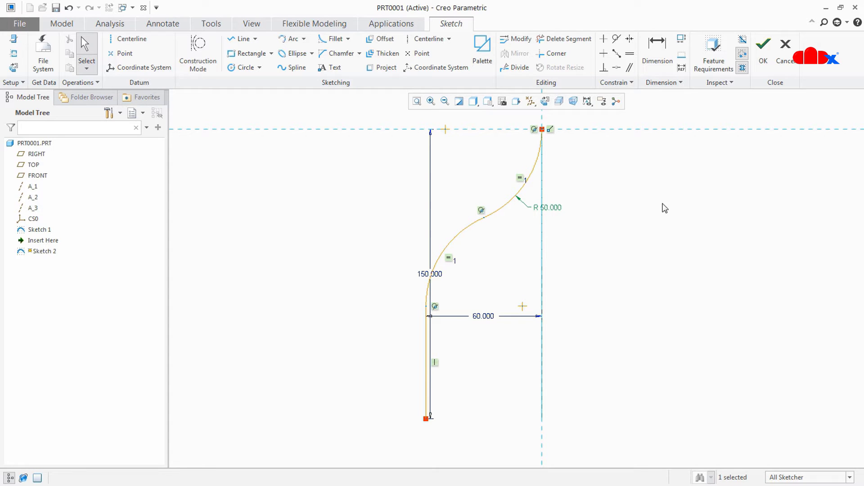
{"action": "left_click", "coordinate": [762, 61]}
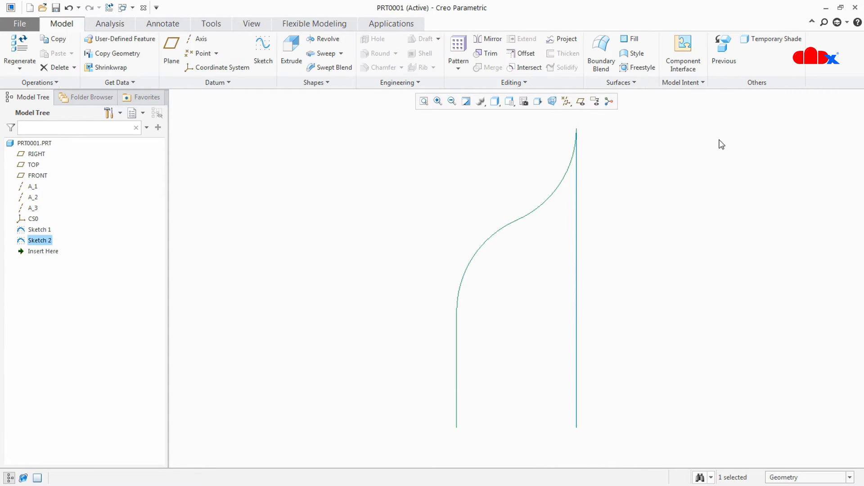
Intersect the two sketched curves to create a single 3D curve
{"action": "left_click", "coordinate": [633, 207]}
{"action": "middle_click_drag", "start_coordinate": [633, 207], "coordinate": [661, 225]}
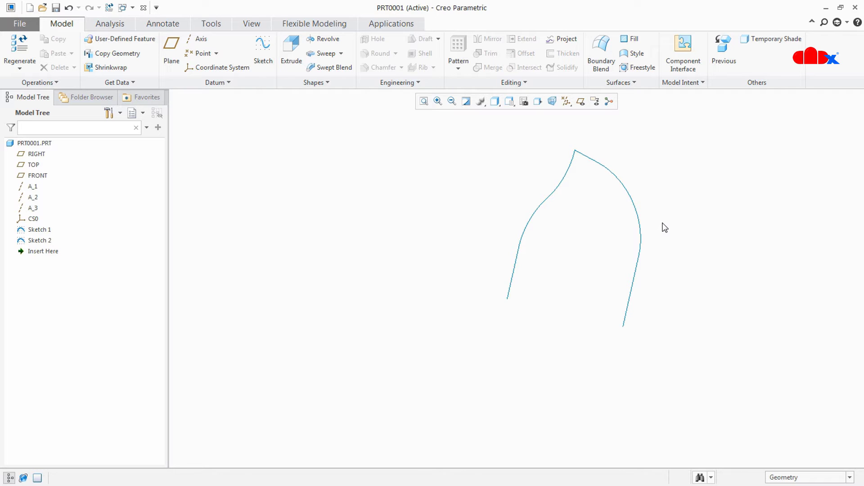
{"action": "left_click", "coordinate": [640, 225]}
{"action": "left_click", "coordinate": [534, 217], "text": "ctrl"}
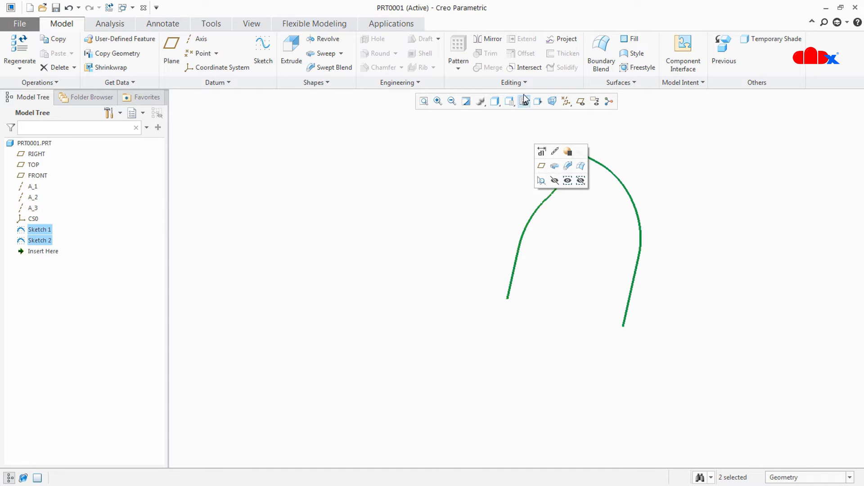
{"action": "left_click", "coordinate": [525, 67]}
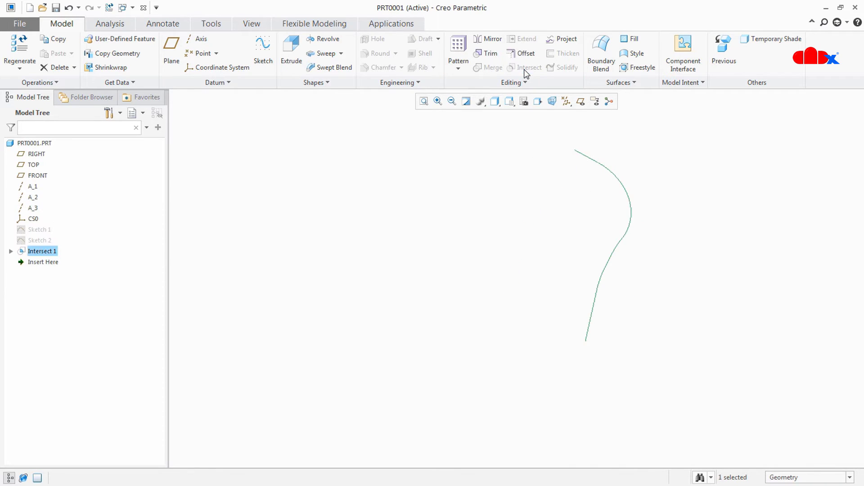
Examine the intersection curve from several angles and compare it with Sketch 1 and Sketch 2
{"action": "mouse_move", "coordinate": [519, 218]}
{"action": "middle_mouse_down"}
{"action": "mouse_move", "coordinate": [463, 218]}
{"action": "mouse_move", "coordinate": [432, 233]}
{"action": "mouse_move", "coordinate": [480, 266]}
{"action": "mouse_move", "coordinate": [480, 222]}
{"action": "mouse_move", "coordinate": [460, 239]}
{"action": "mouse_move", "coordinate": [569, 245]}
{"action": "mouse_move", "coordinate": [587, 226]}
{"action": "mouse_move", "coordinate": [585, 250]}
{"action": "mouse_move", "coordinate": [592, 231]}
{"action": "mouse_move", "coordinate": [580, 247]}
{"action": "middle_mouse_up"}
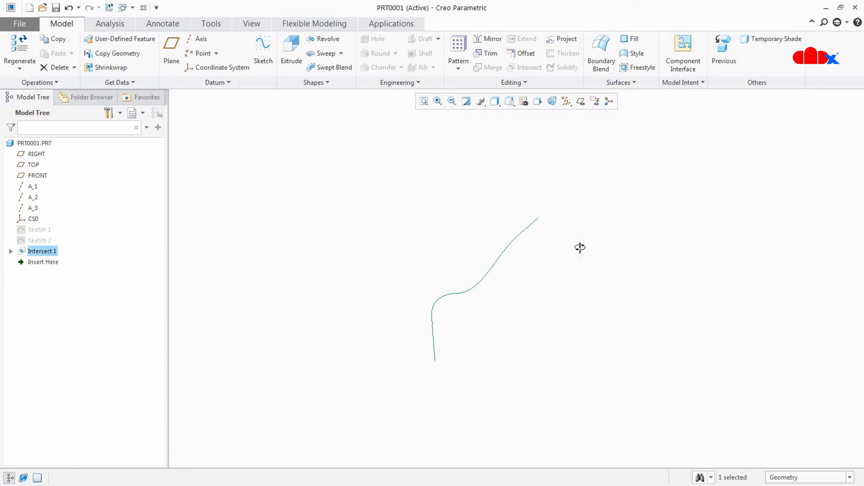
{"action": "left_click", "coordinate": [35, 231]}
{"action": "middle_click_drag", "start_coordinate": [311, 281], "coordinate": [338, 280]}
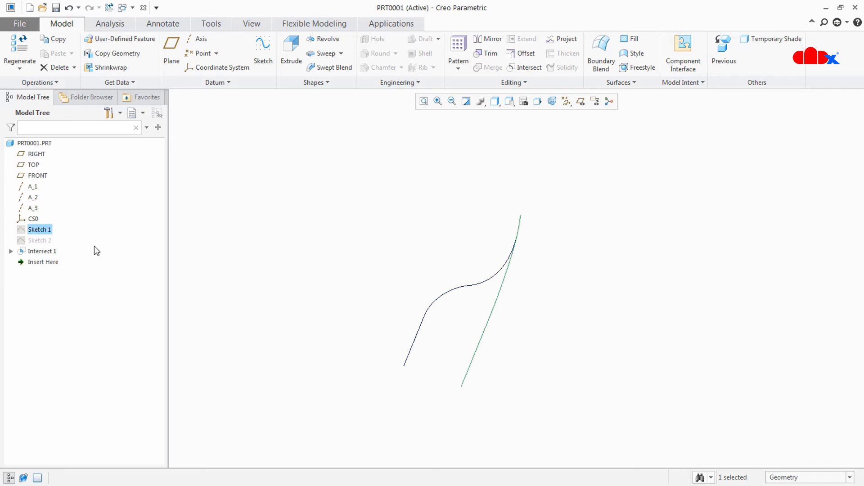
{"action": "left_click", "coordinate": [45, 241]}
{"action": "mouse_move", "coordinate": [426, 314]}
{"action": "middle_mouse_down"}
{"action": "mouse_move", "coordinate": [398, 304]}
{"action": "mouse_move", "coordinate": [393, 312]}
{"action": "mouse_move", "coordinate": [325, 305]}
{"action": "middle_mouse_up"}
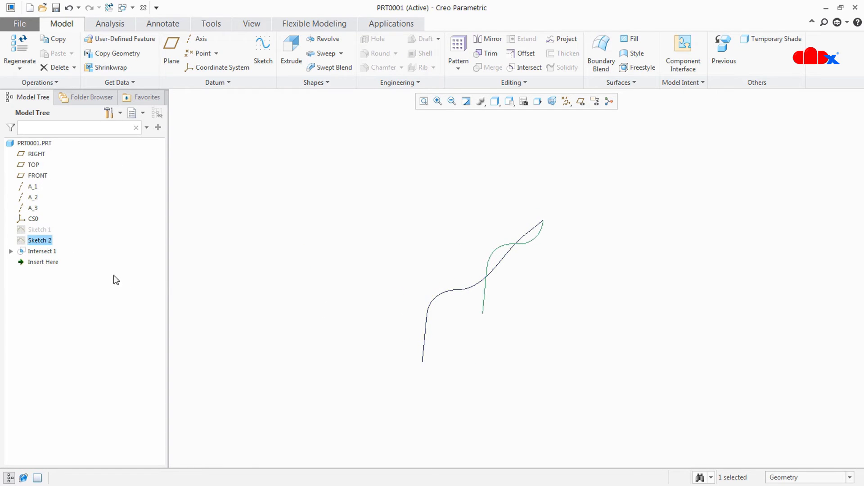
{"action": "left_click", "coordinate": [47, 253]}
{"action": "left_click", "coordinate": [601, 344]}
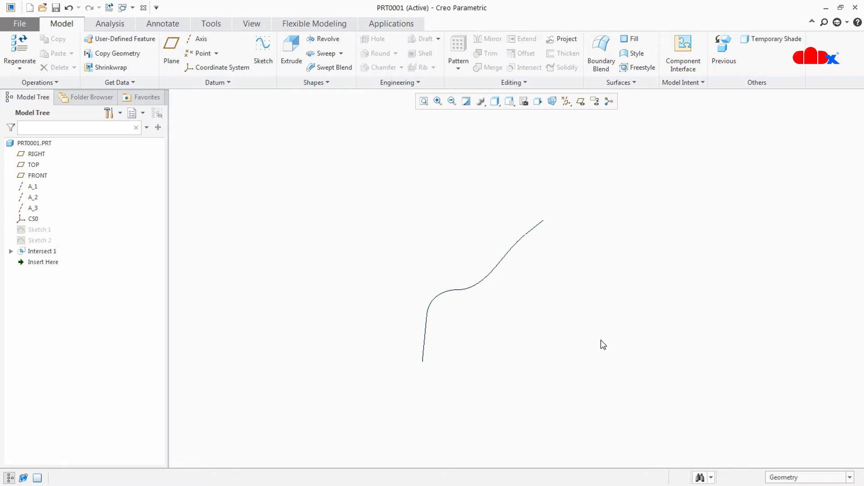
{"action": "middle_click_drag", "start_coordinate": [603, 345], "coordinate": [581, 346]}
Change the line style of the 3D intersection curve to centerline
{"action": "left_click", "coordinate": [443, 323]}
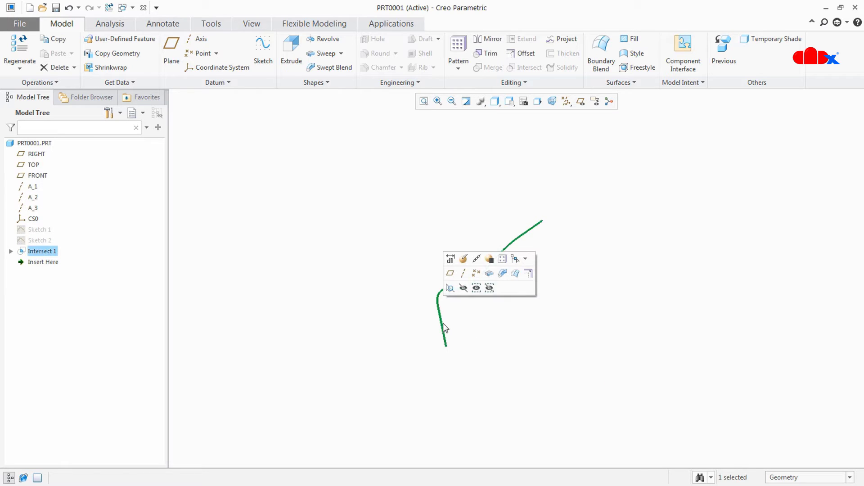
{"action": "right_click", "coordinate": [443, 324]}
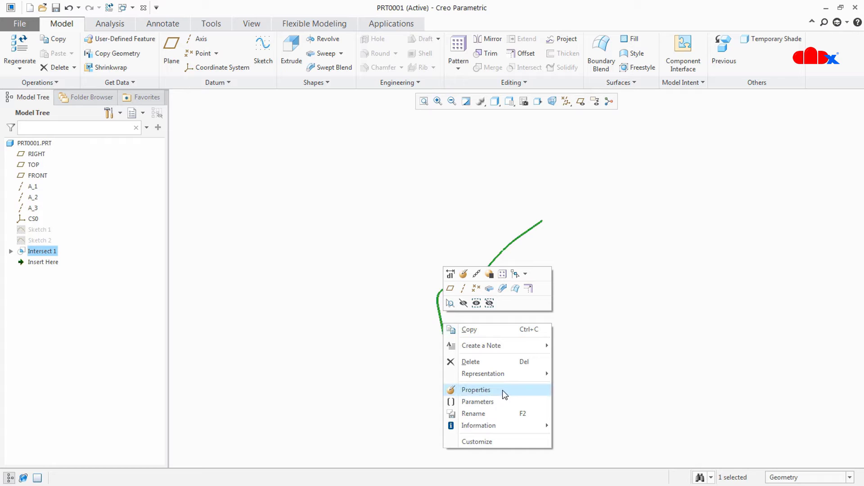
{"action": "left_click", "coordinate": [476, 390]}
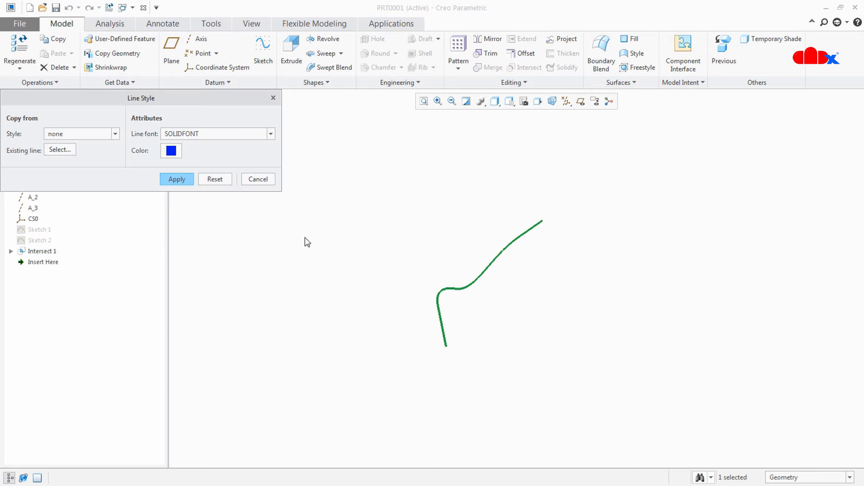
{"action": "left_click", "coordinate": [105, 135]}
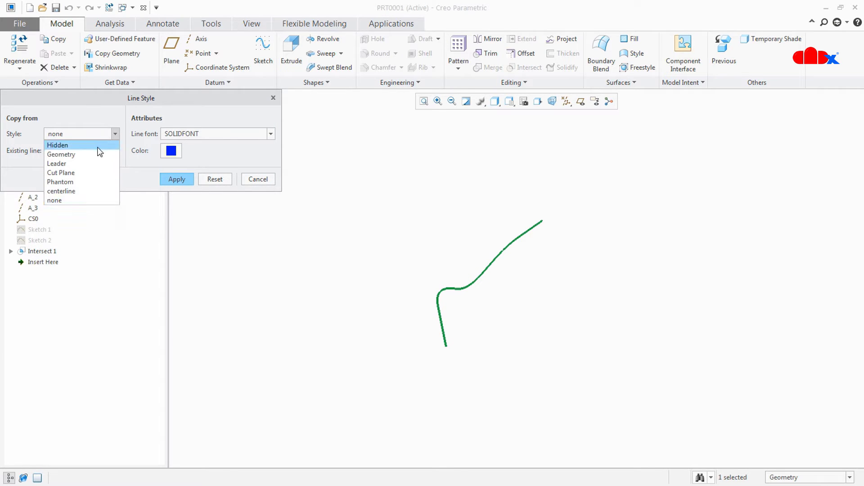
{"action": "key", "text": "Escape"}
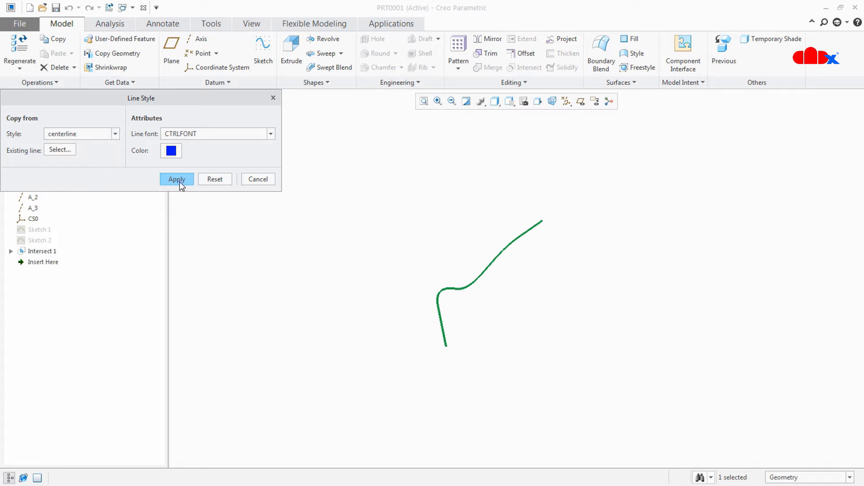
{"action": "left_click", "coordinate": [180, 182]}
{"action": "left_click", "coordinate": [258, 179]}
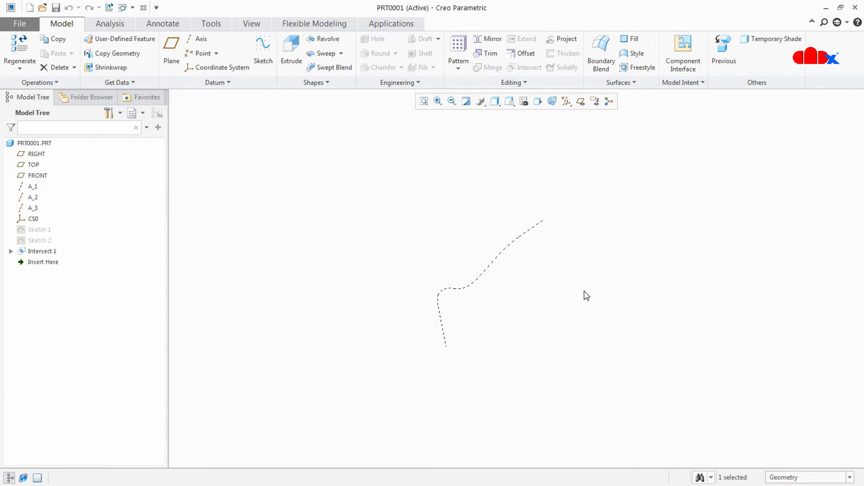
{"action": "left_click", "coordinate": [585, 295]}
Check the pipe diameters in the PDF drawing, then start a sweep section sketch in Creo using the intersection curve as trajectory
{"action": "middle_click_drag", "start_coordinate": [584, 274], "coordinate": [606, 255]}
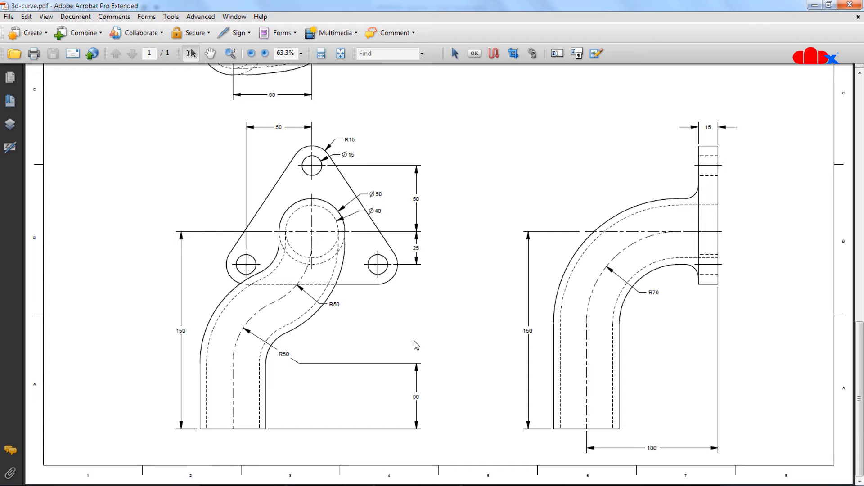
{"action": "left_click_drag", "start_coordinate": [375, 211], "coordinate": [383, 192]}
{"action": "key", "text": "alt+Tab"}
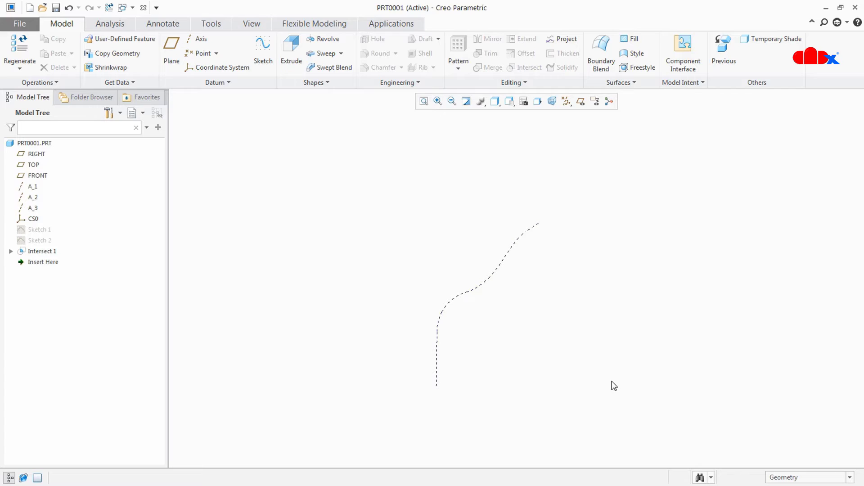
{"action": "left_click", "coordinate": [325, 53]}
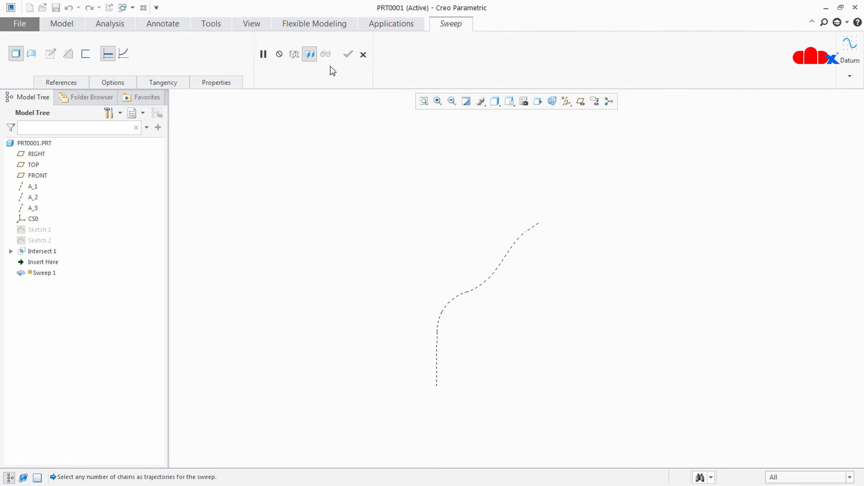
{"action": "left_click", "coordinate": [514, 244]}
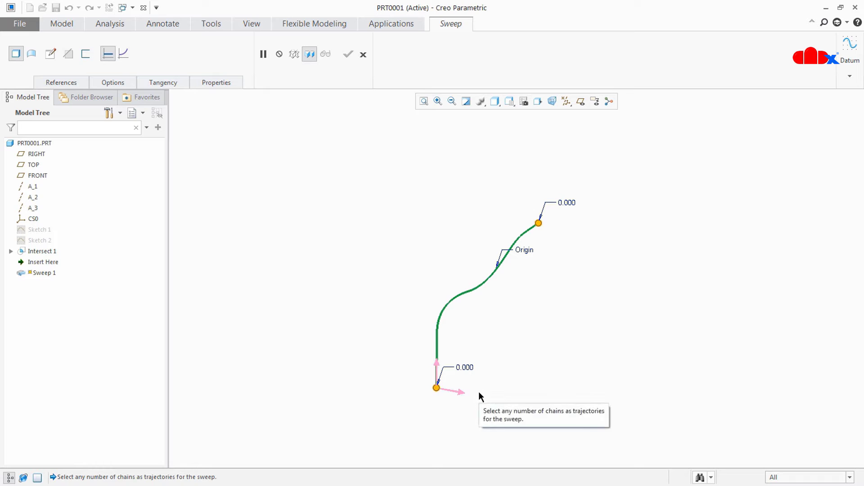
{"action": "left_click", "coordinate": [49, 56]}
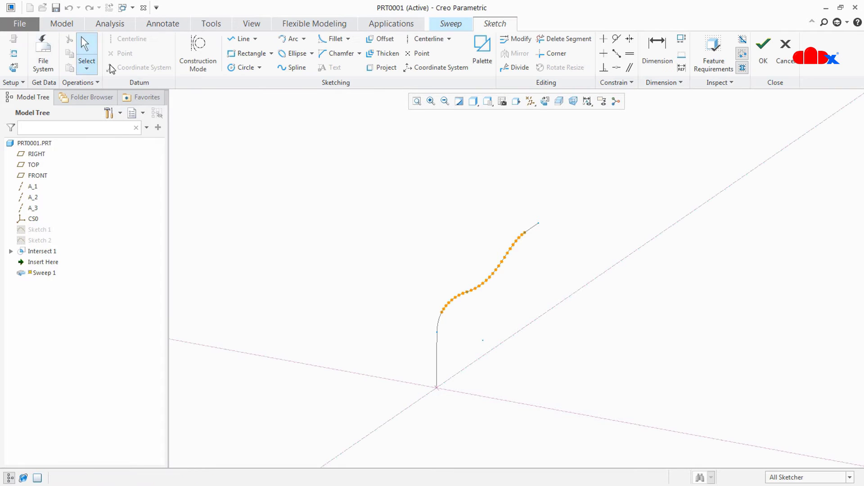
Sketch two concentric circles, about 48 mm and 112 mm in diameter, centred on the trajectory's start point
{"action": "left_click", "coordinate": [239, 68]}
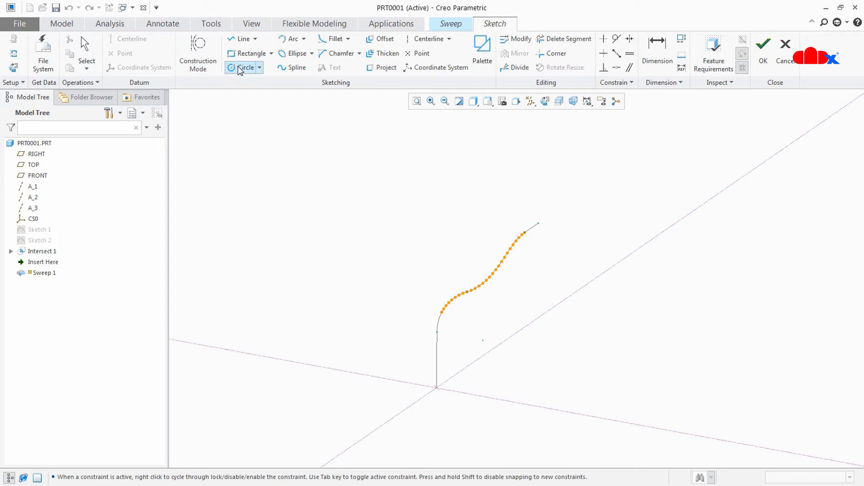
{"action": "left_click", "coordinate": [437, 388]}
{"action": "left_click", "coordinate": [438, 397]}
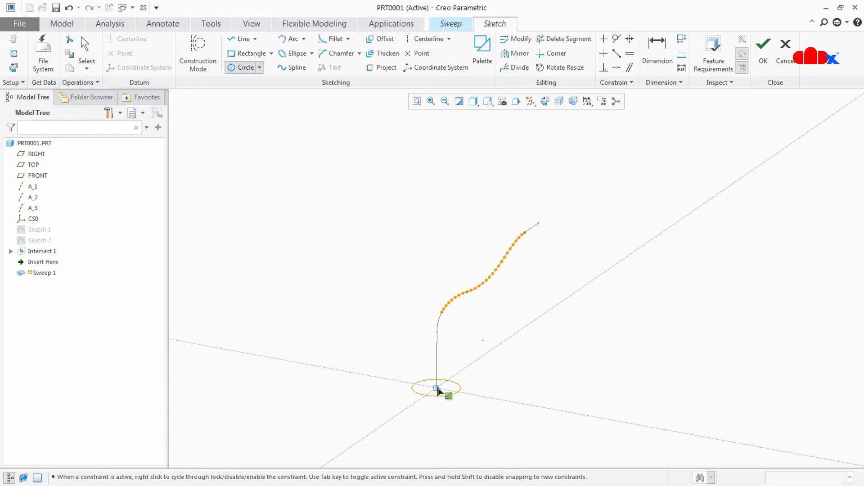
{"action": "left_click", "coordinate": [436, 387]}
{"action": "left_click", "coordinate": [438, 408]}
{"action": "middle_click", "coordinate": [486, 419]}
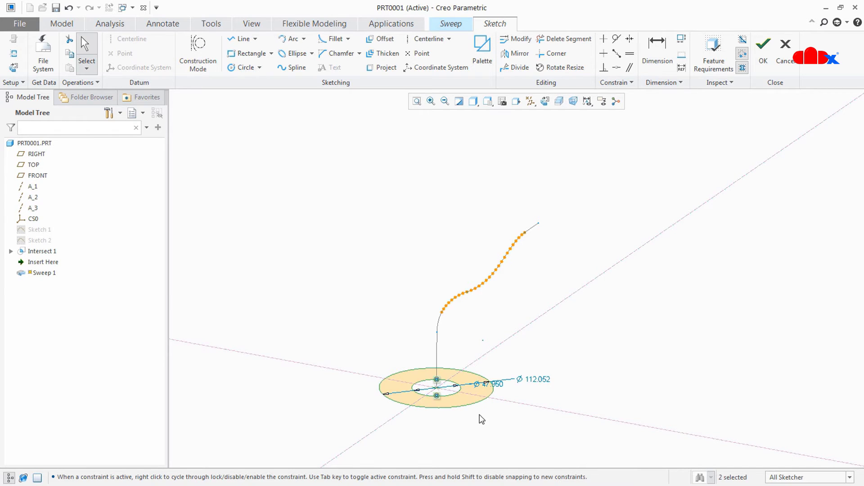
Set the inner circle's diameter to 40 mm and the outer circle's to 50 mm, and finish the section sketch
{"action": "middle_click_drag", "start_coordinate": [481, 417], "coordinate": [517, 336]}
{"action": "left_click", "coordinate": [545, 102]}
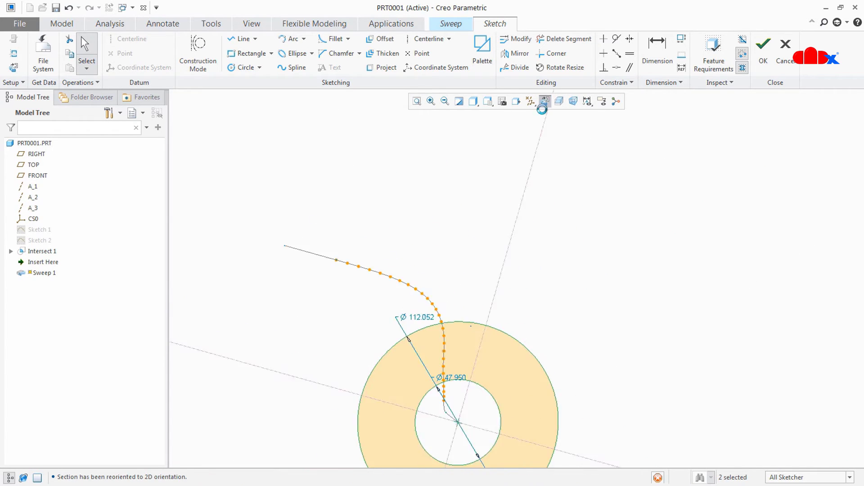
{"action": "double_click", "coordinate": [419, 359]}
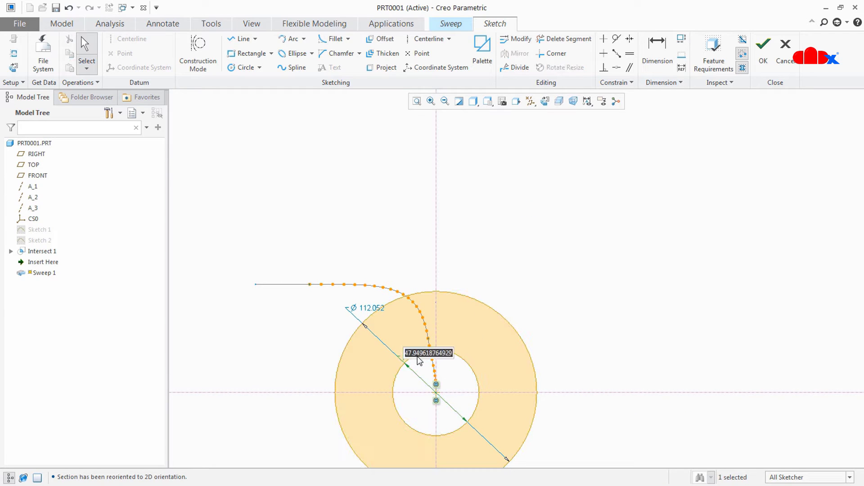
{"action": "type", "text": "40"}
{"action": "key", "text": "Return"}
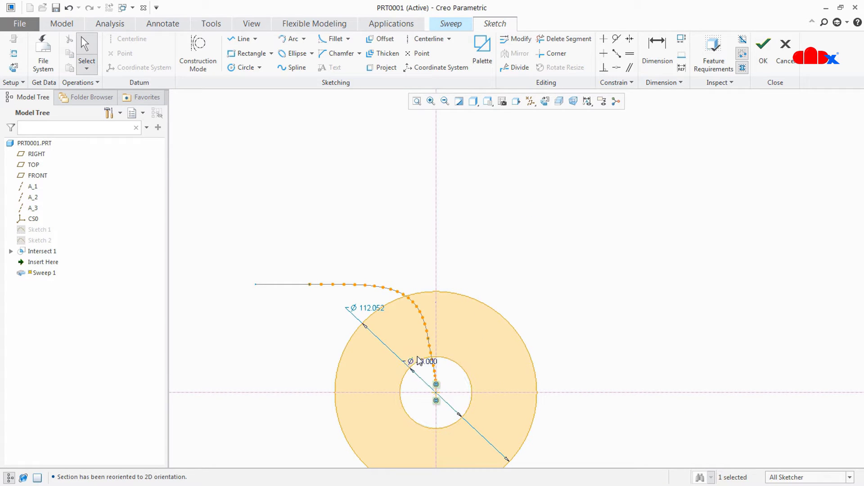
{"action": "double_click", "coordinate": [368, 310]}
{"action": "type", "text": "50"}
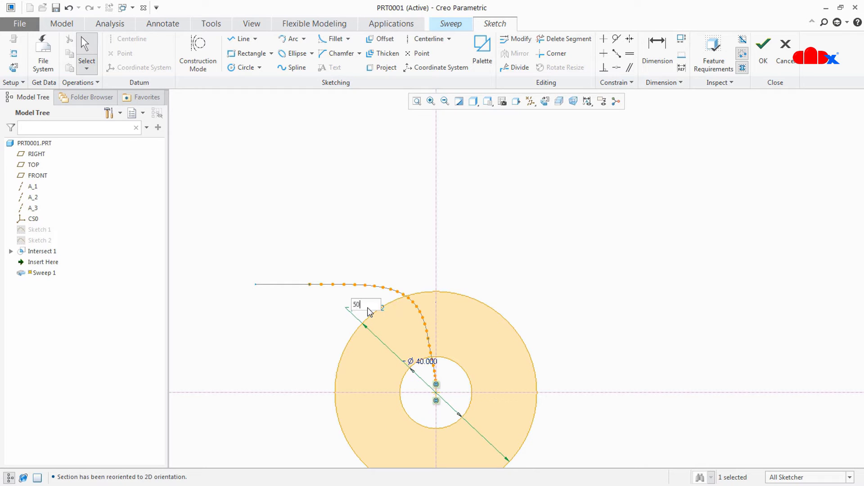
{"action": "key", "text": "Return"}
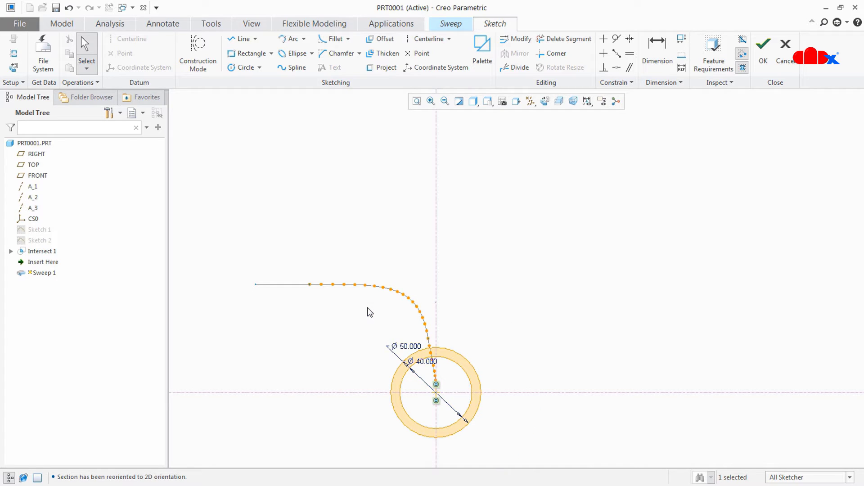
{"action": "left_click", "coordinate": [763, 56]}
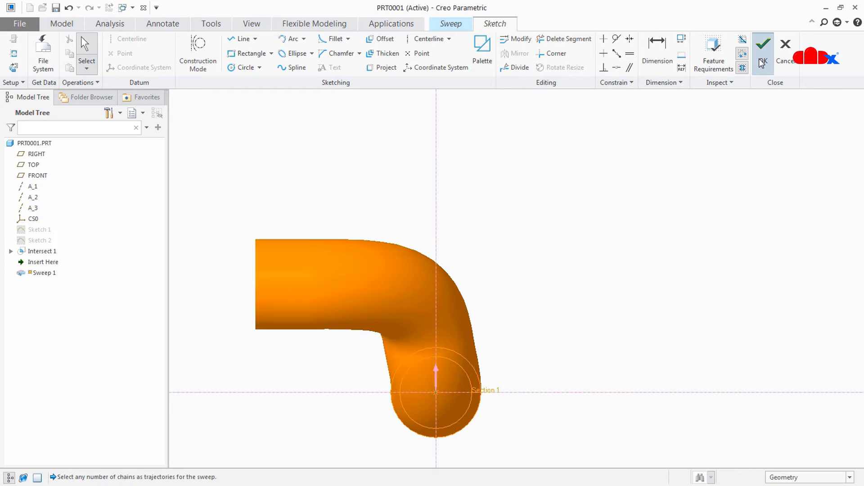
Complete the swept pipe and return the model to its default orientation
{"action": "middle_click_drag", "start_coordinate": [657, 287], "coordinate": [574, 370]}
{"action": "left_click", "coordinate": [350, 54]}
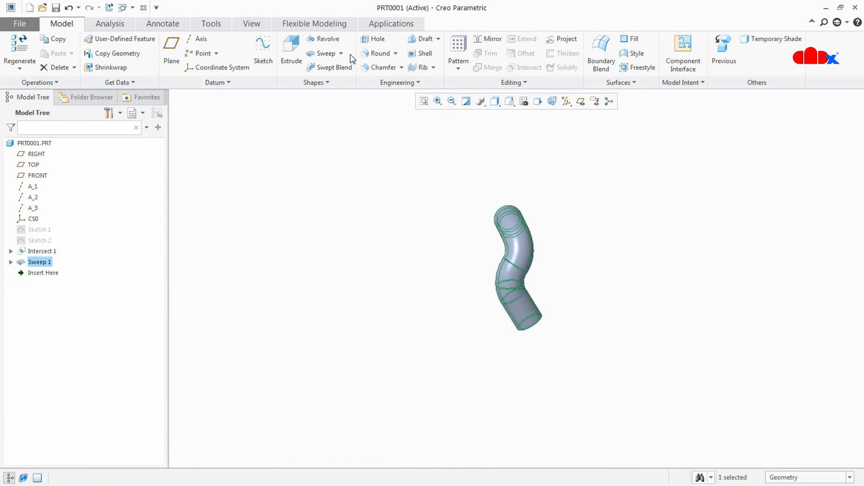
{"action": "middle_click_drag", "start_coordinate": [673, 310], "coordinate": [649, 355]}
{"action": "left_click", "coordinate": [648, 356]}
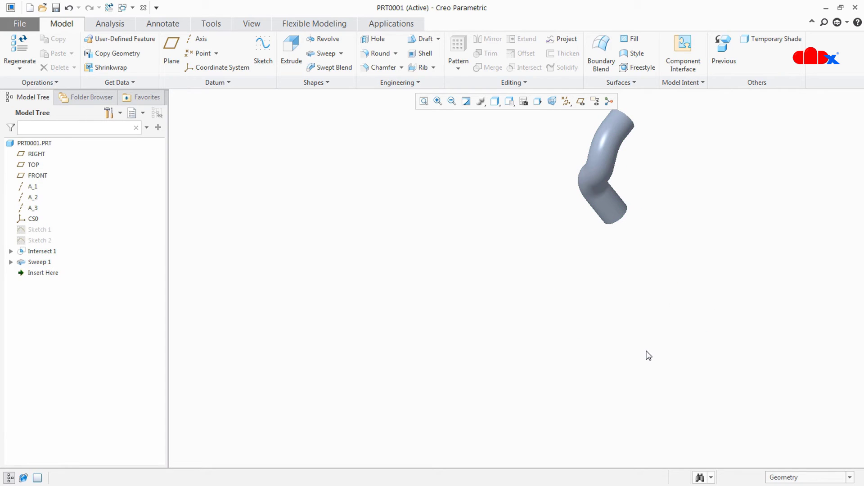
{"action": "key", "text": "ctrl+d"}
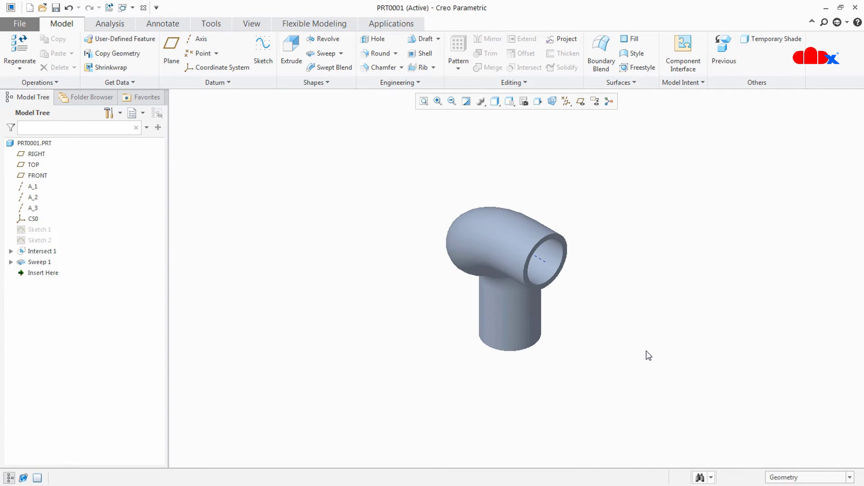
{"action": "middle_click_drag", "start_coordinate": [647, 353], "coordinate": [626, 363]}
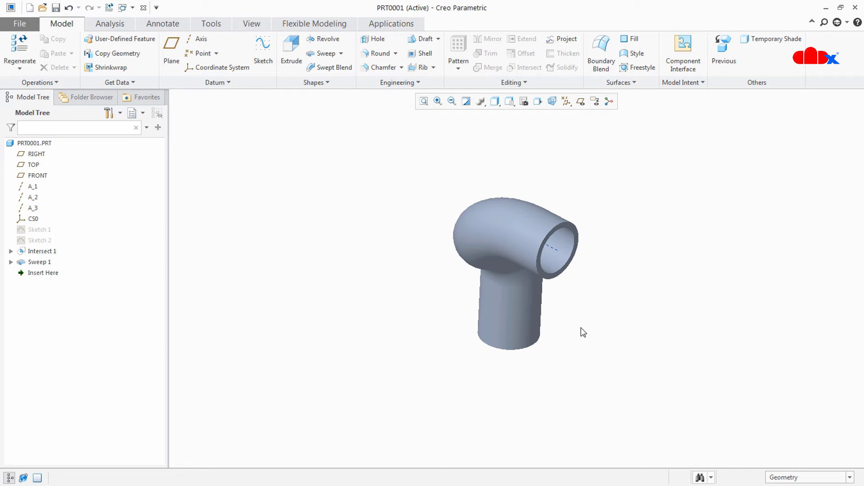
Switch to the 3d-curve.pdf drawing and examine the flange's outline, hole and thickness dimensions
{"action": "key", "text": "alt+Tab"}
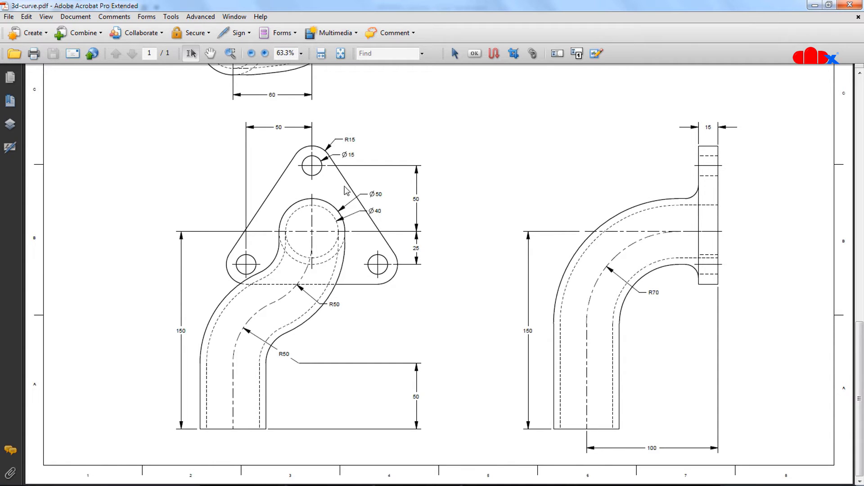
{"action": "scroll", "coordinate": [404, 285], "scroll_direction": "up", "scroll_amount": 5}
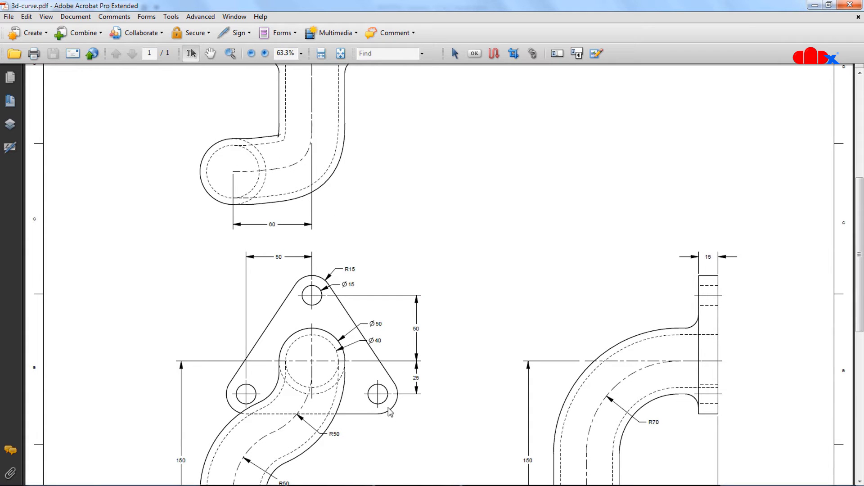
{"action": "left_click_drag", "start_coordinate": [697, 257], "coordinate": [722, 255]}
{"action": "scroll", "coordinate": [594, 300], "scroll_direction": "up", "scroll_amount": 2}
{"action": "scroll", "coordinate": [591, 299], "scroll_direction": "up", "scroll_amount": 1}
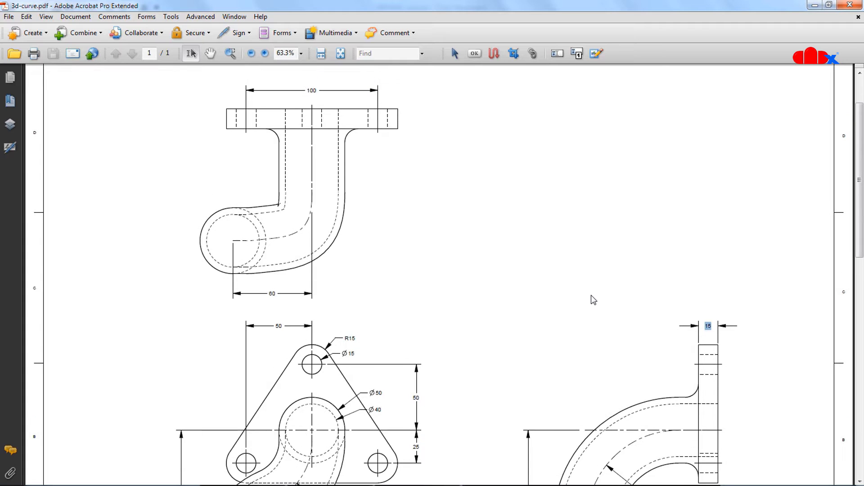
{"action": "scroll", "coordinate": [425, 270], "scroll_direction": "down", "scroll_amount": 4}
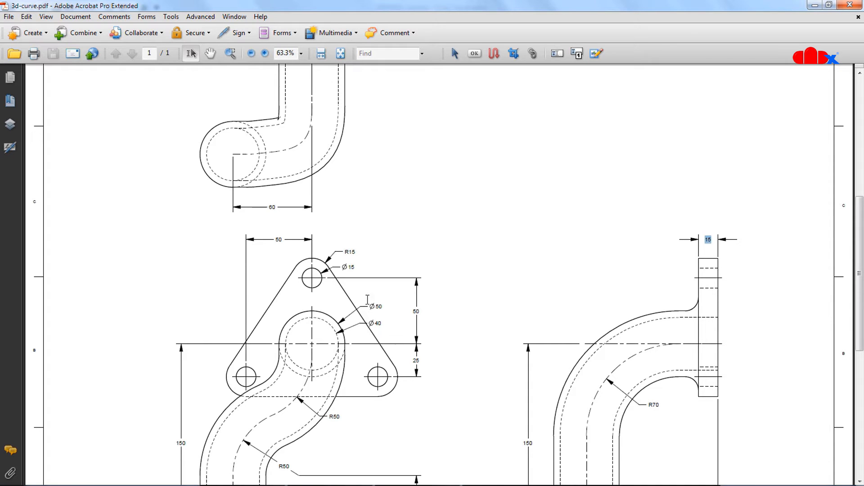
{"action": "scroll", "coordinate": [368, 300], "scroll_direction": "up", "scroll_amount": 3}
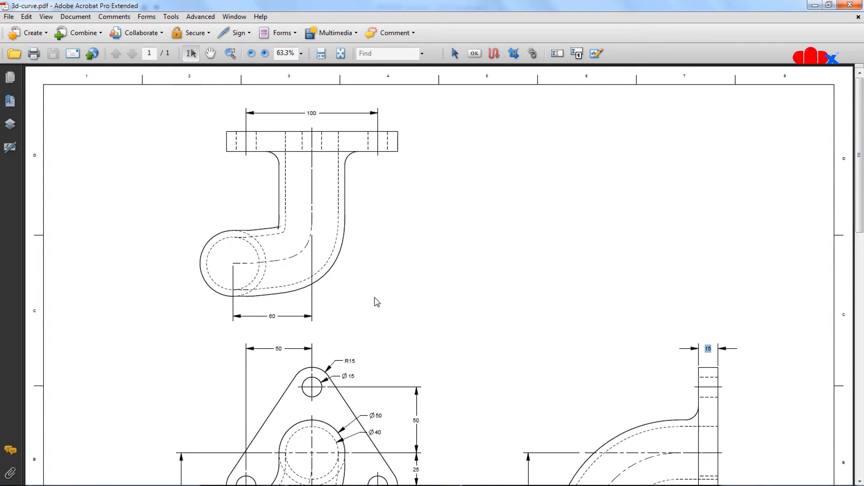
{"action": "scroll", "coordinate": [377, 301], "scroll_direction": "down", "scroll_amount": 2}
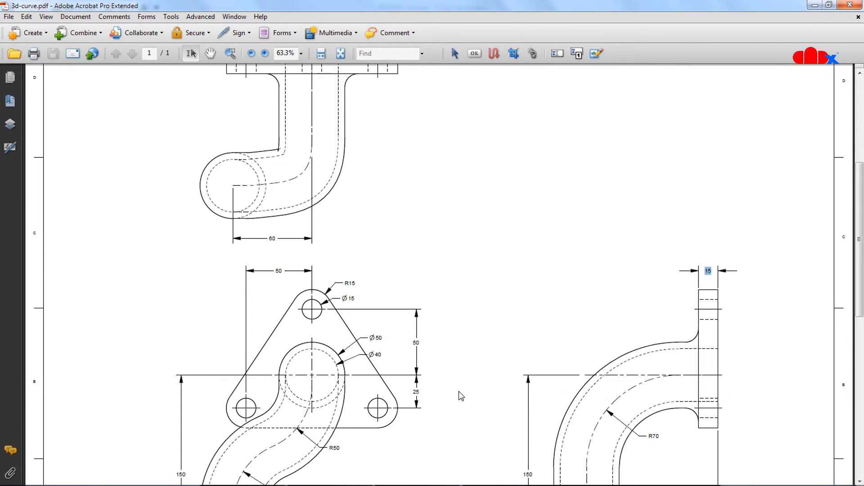
{"action": "key", "text": "alt+Tab"}
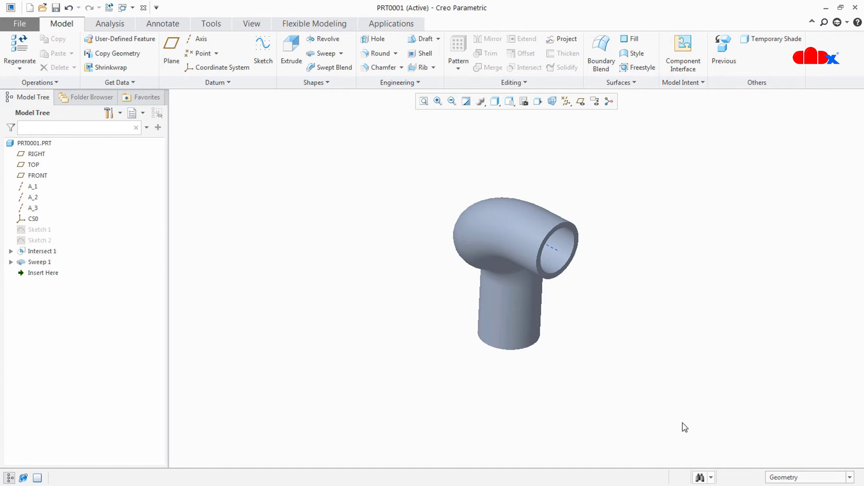
Start an extrusion sketch on the pipe's open end face and orient the view square to it
{"action": "left_click", "coordinate": [291, 47]}
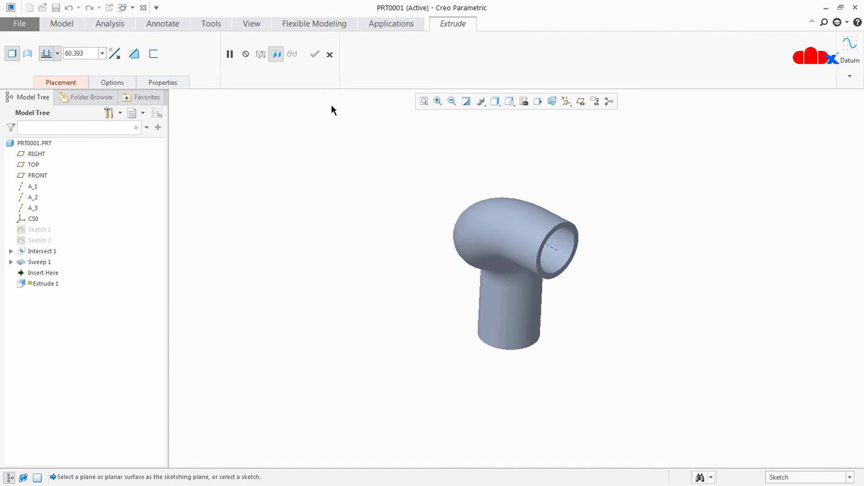
{"action": "left_click", "coordinate": [553, 280]}
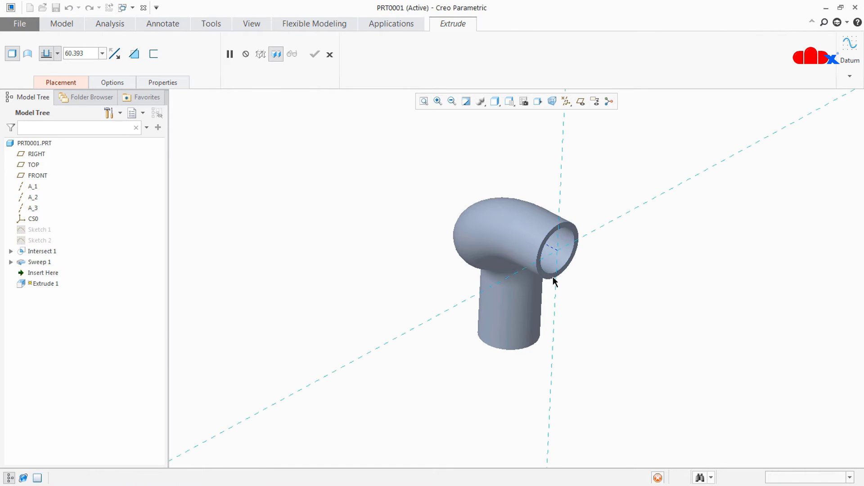
{"action": "left_click", "coordinate": [544, 101]}
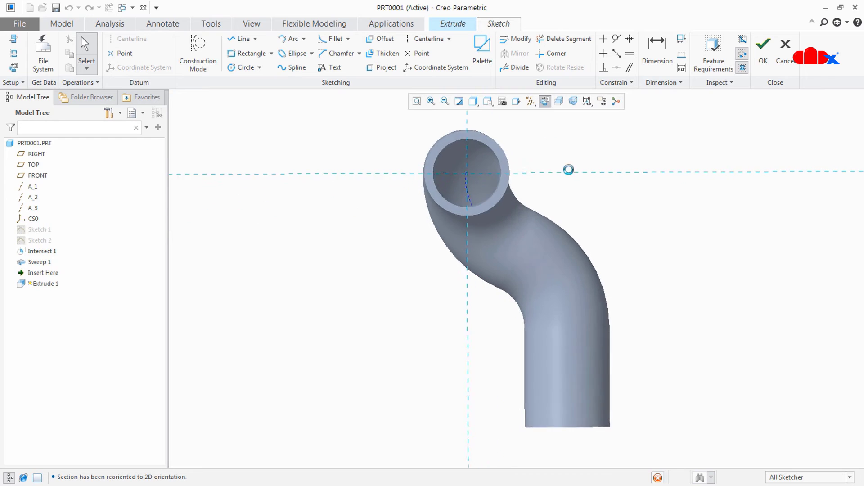
{"action": "scroll", "coordinate": [578, 189], "scroll_direction": "up", "scroll_amount": 3}
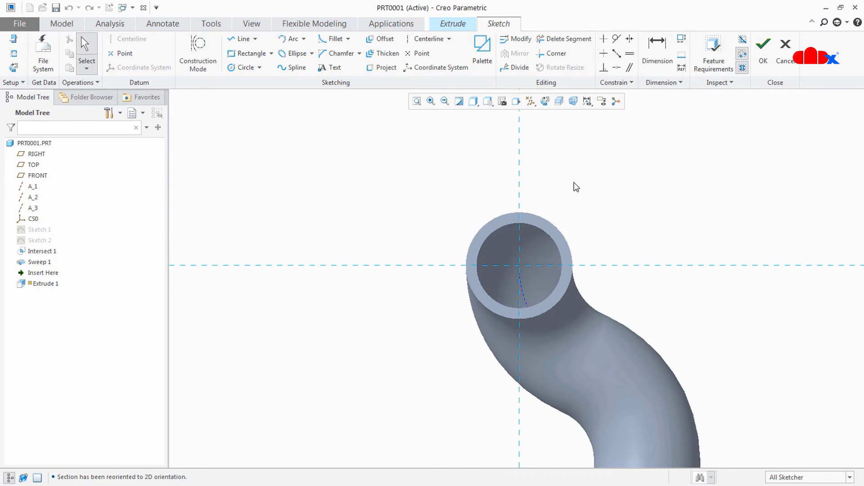
Sketch two equal circles about 14.7 mm in diameter, one about 54 mm directly above the pipe's centre and one to its lower left
{"action": "left_click", "coordinate": [246, 67]}
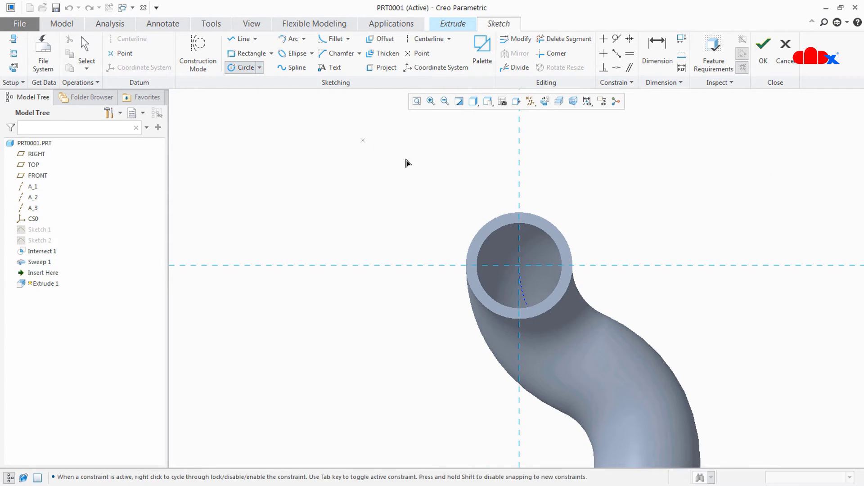
{"action": "left_click", "coordinate": [519, 150]}
{"action": "left_click", "coordinate": [522, 166]}
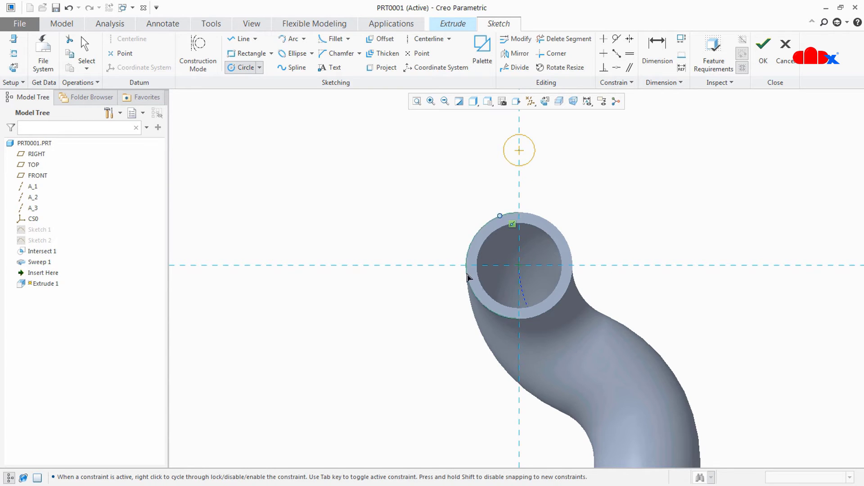
{"action": "left_click", "coordinate": [420, 294]}
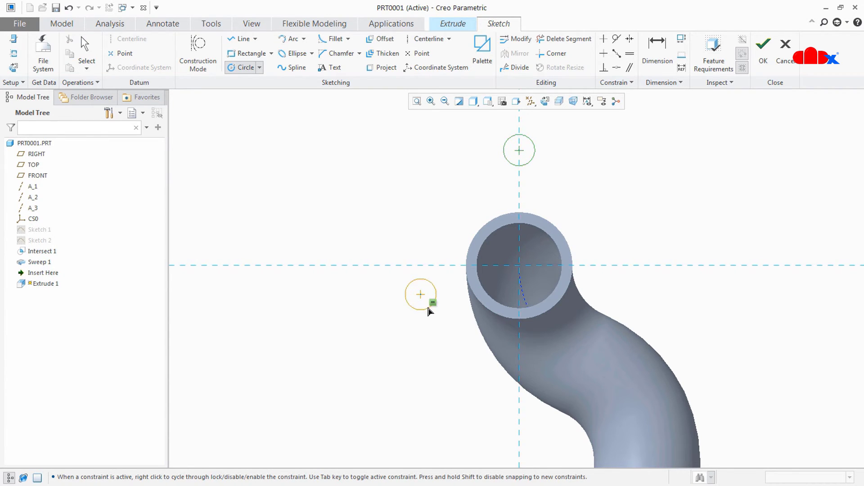
{"action": "left_click", "coordinate": [427, 308]}
{"action": "middle_click", "coordinate": [636, 301]}
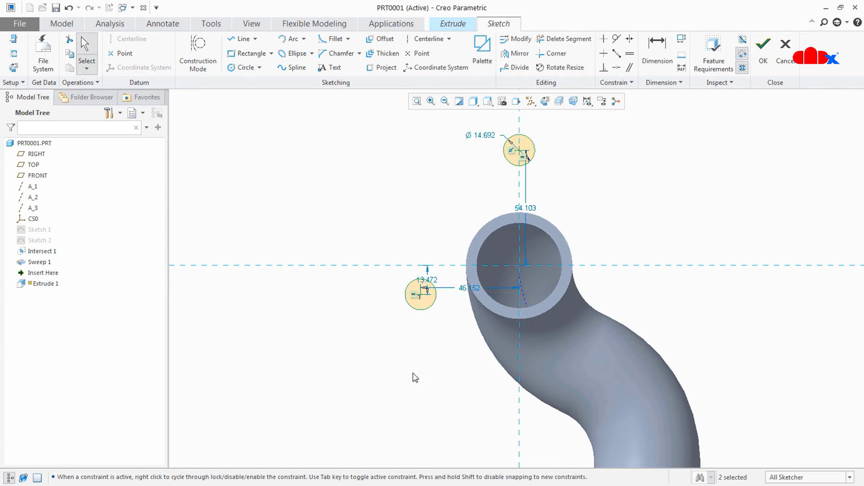
Add a vertical centreline through the pipe's centre and mirror the lower-left circle across it
{"action": "left_click", "coordinate": [421, 39]}
{"action": "left_click", "coordinate": [521, 199]}
{"action": "left_click", "coordinate": [523, 250]}
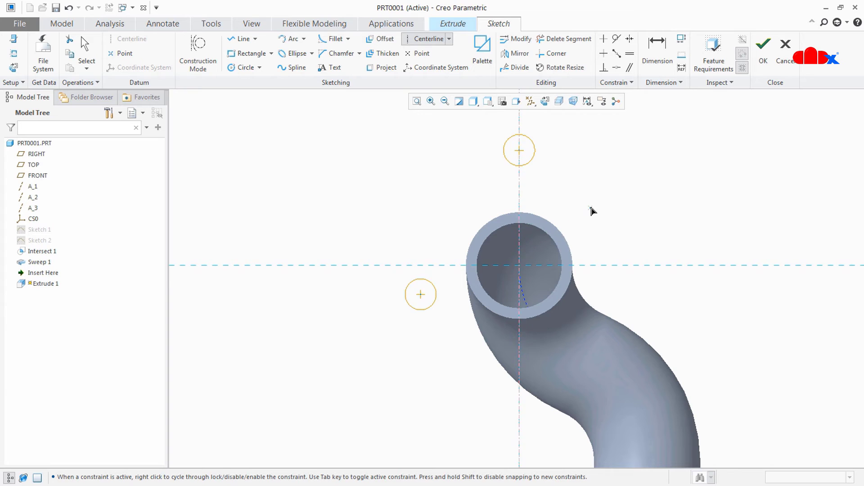
{"action": "middle_click", "coordinate": [588, 209]}
{"action": "left_click", "coordinate": [432, 358]}
{"action": "left_click", "coordinate": [432, 309]}
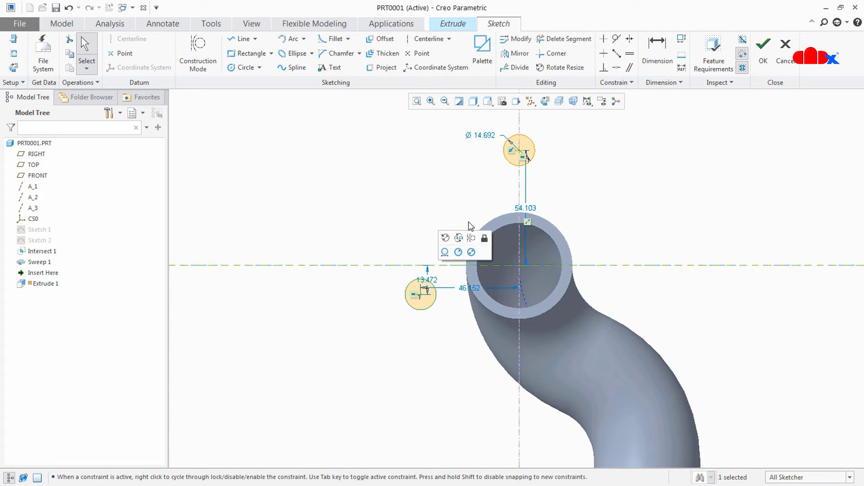
{"action": "left_click", "coordinate": [515, 55]}
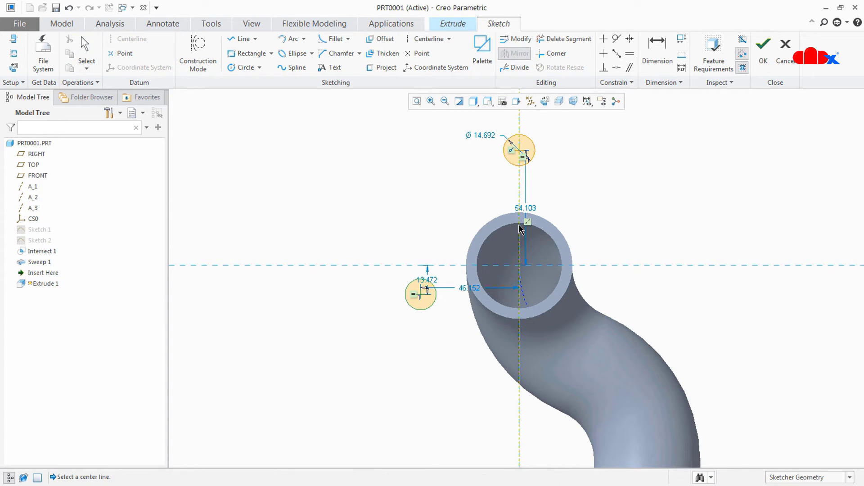
{"action": "left_click", "coordinate": [519, 225]}
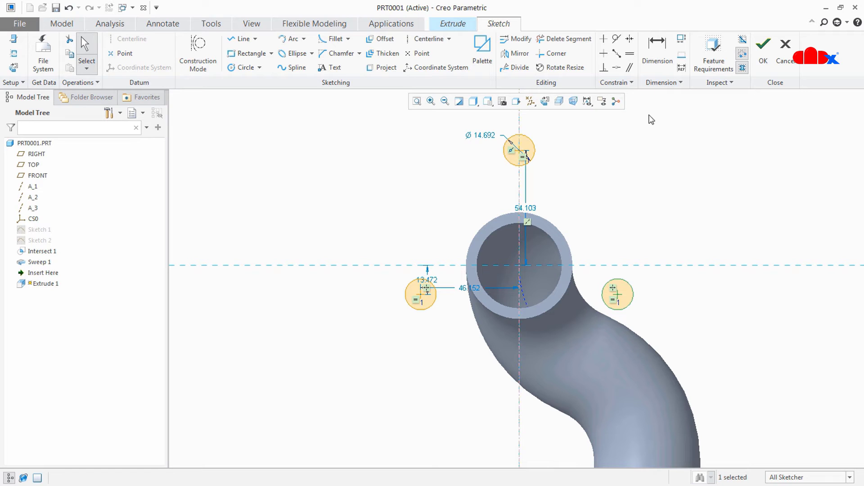
Dimension the upper circle's top edge 50 mm above the horizontal reference
{"action": "left_click", "coordinate": [662, 46]}
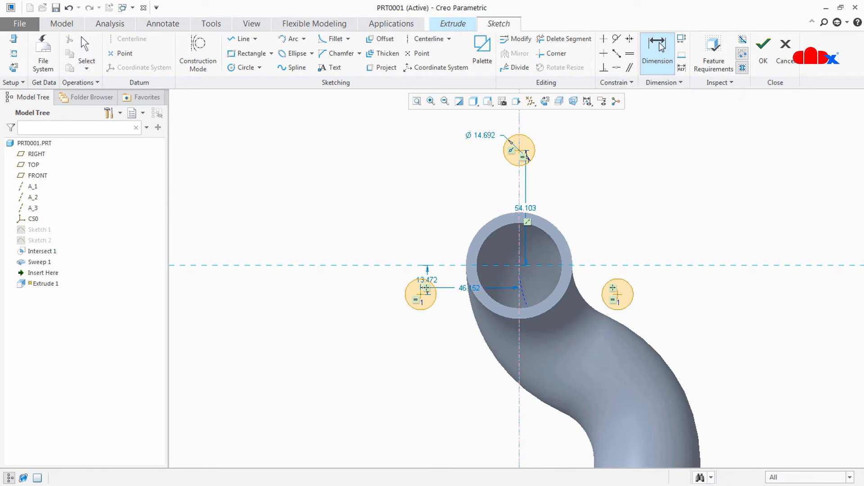
{"action": "left_click", "coordinate": [537, 155]}
{"action": "left_click", "coordinate": [673, 265]}
{"action": "middle_click", "coordinate": [668, 211]}
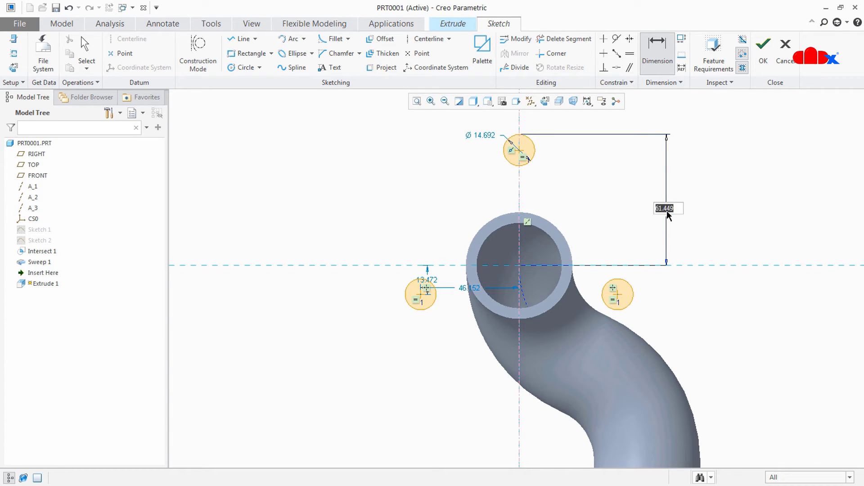
{"action": "key", "text": "Return"}
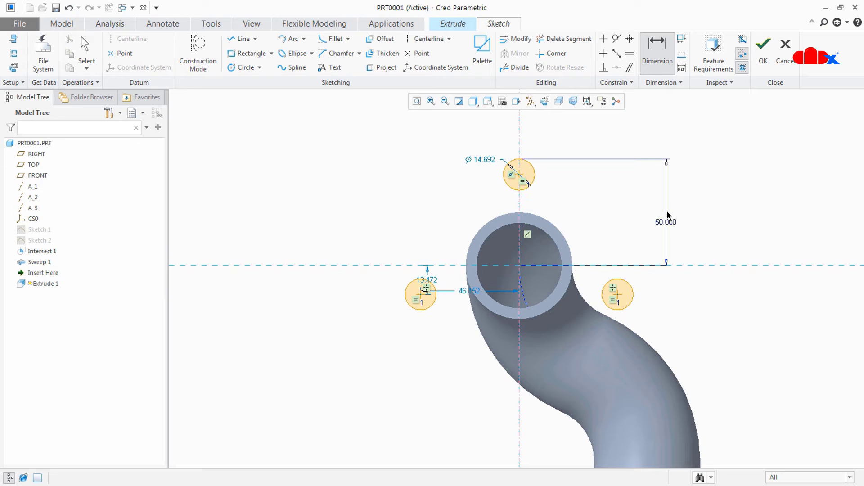
Dimension the lower circles' centres 25 mm below the horizontal reference and 100 mm apart
{"action": "left_click", "coordinate": [652, 265]}
{"action": "left_click", "coordinate": [617, 294]}
{"action": "middle_click", "coordinate": [674, 292]}
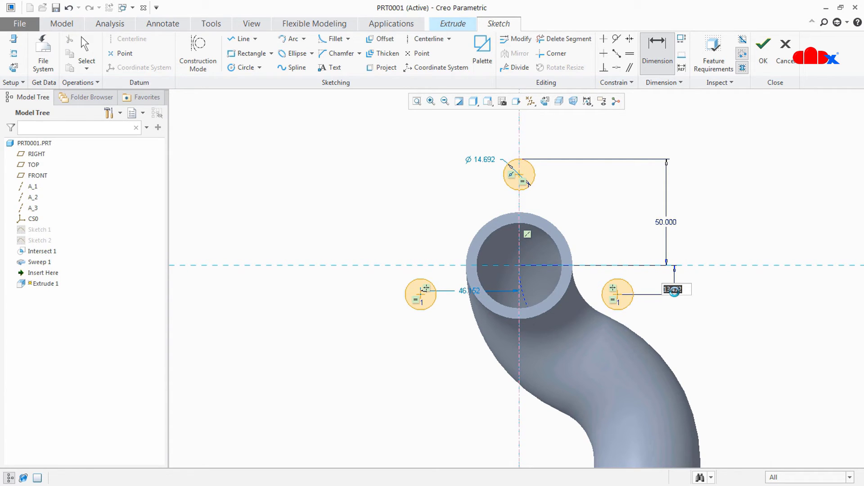
{"action": "type", "text": "25"}
{"action": "key", "text": "Return"}
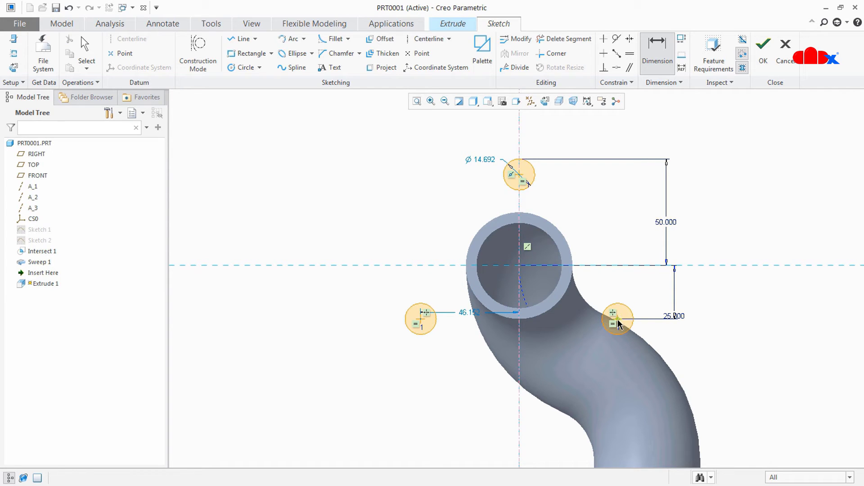
{"action": "left_click", "coordinate": [419, 323]}
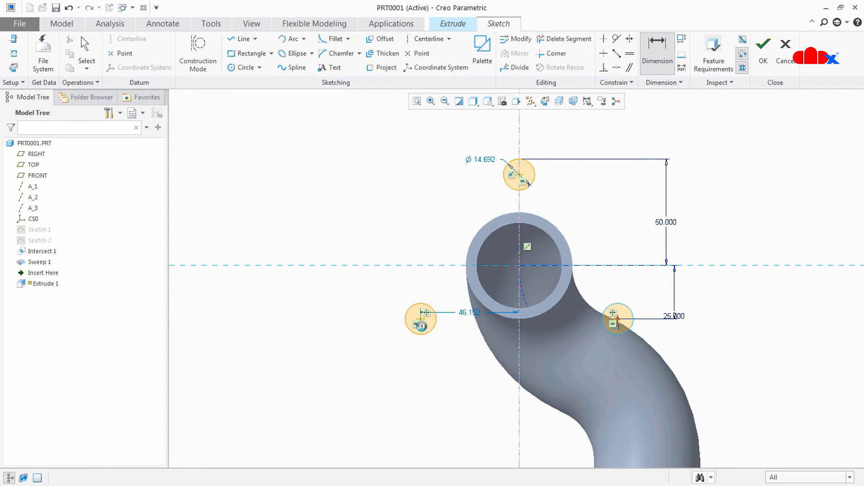
{"action": "middle_click", "coordinate": [473, 371]}
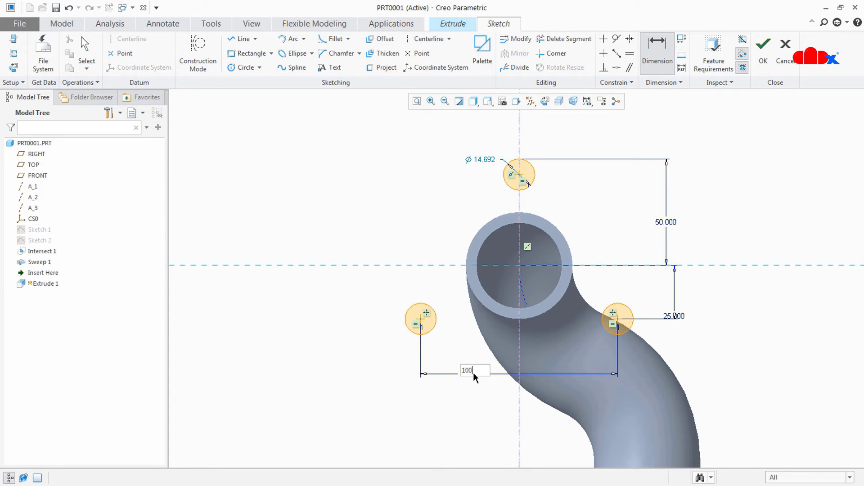
{"action": "key", "text": "Return"}
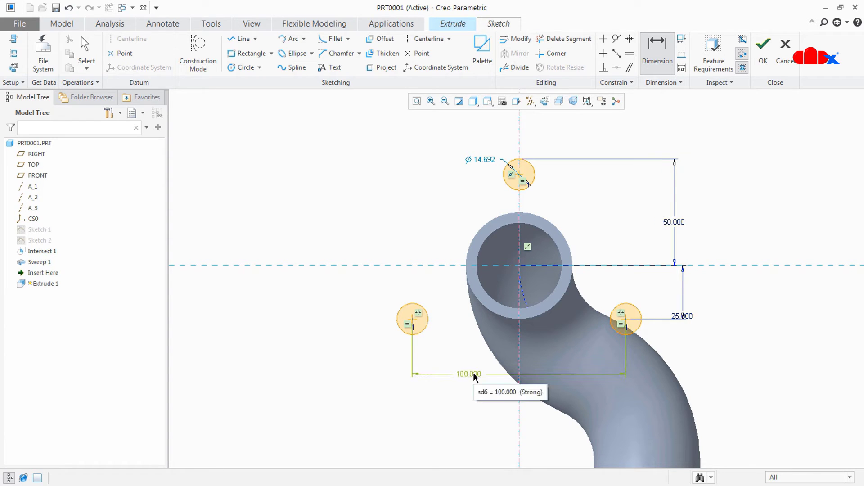
Set the diameter of the three equal hole circles to 15 mm
{"action": "double_click", "coordinate": [489, 160]}
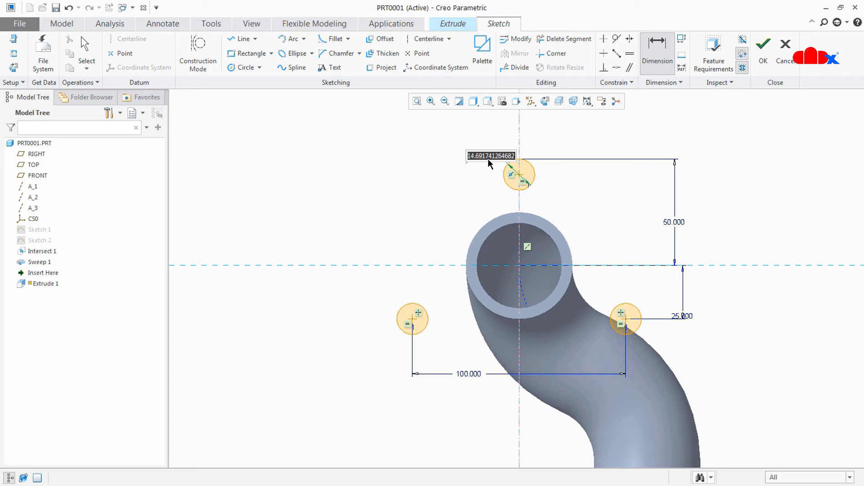
{"action": "type", "text": "1"}
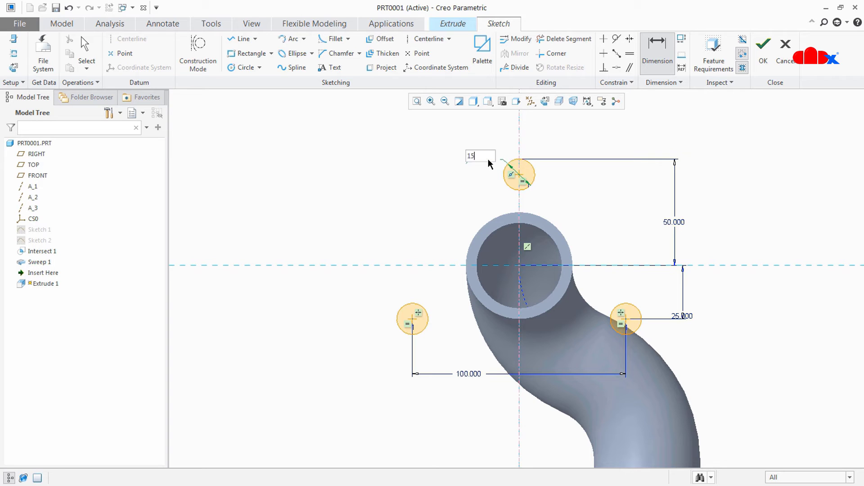
{"action": "type", "text": "5"}
{"action": "key", "text": "Return"}
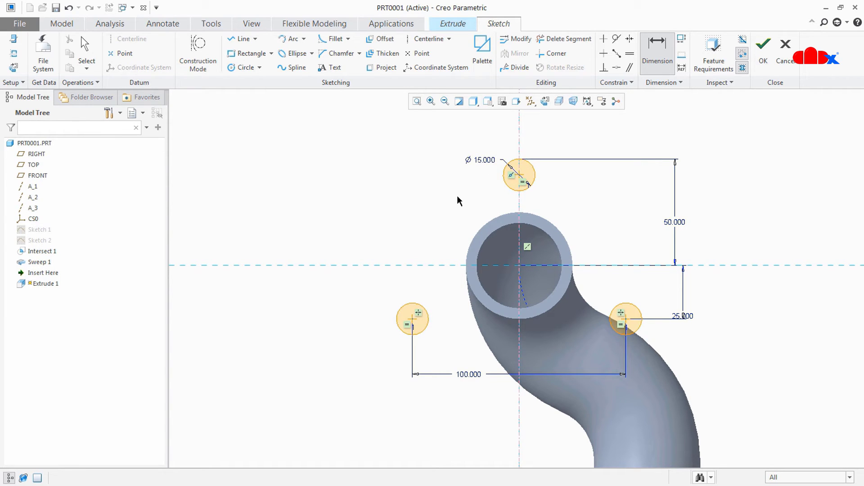
Sketch a closed triangle around the three circles, with its apex on the centreline and a horizontal base about 154 mm long
{"action": "left_click", "coordinate": [242, 39]}
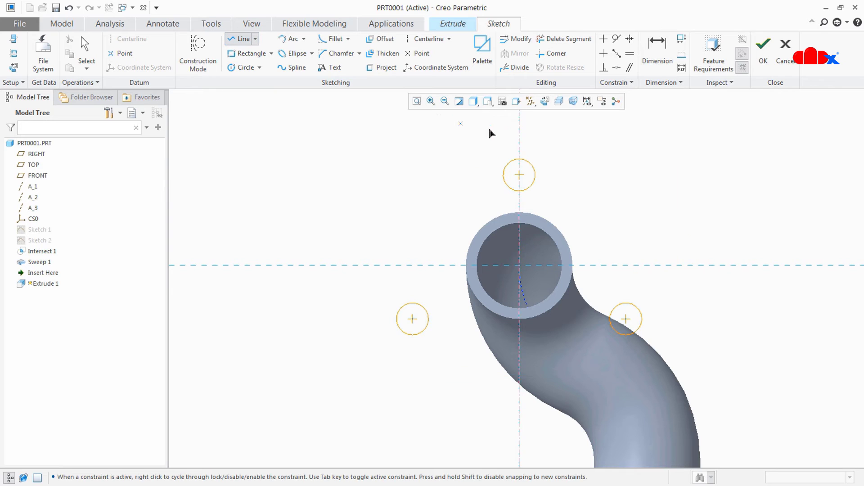
{"action": "left_click", "coordinate": [519, 114]}
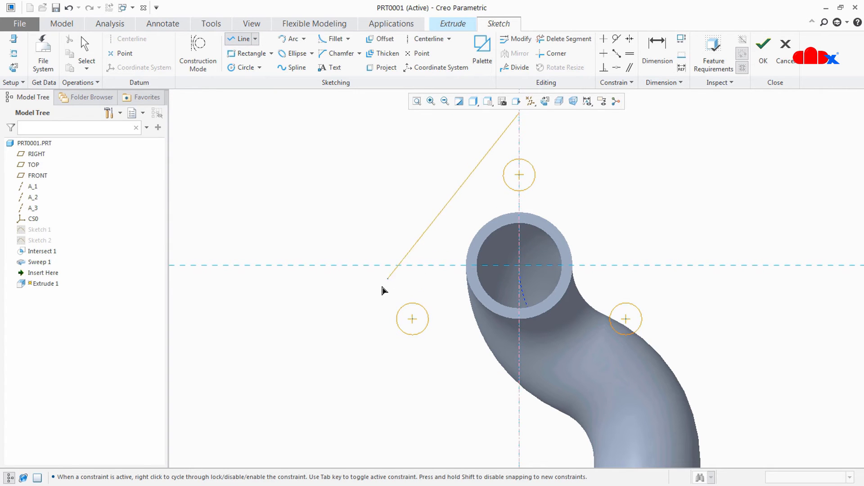
{"action": "left_click", "coordinate": [346, 348]}
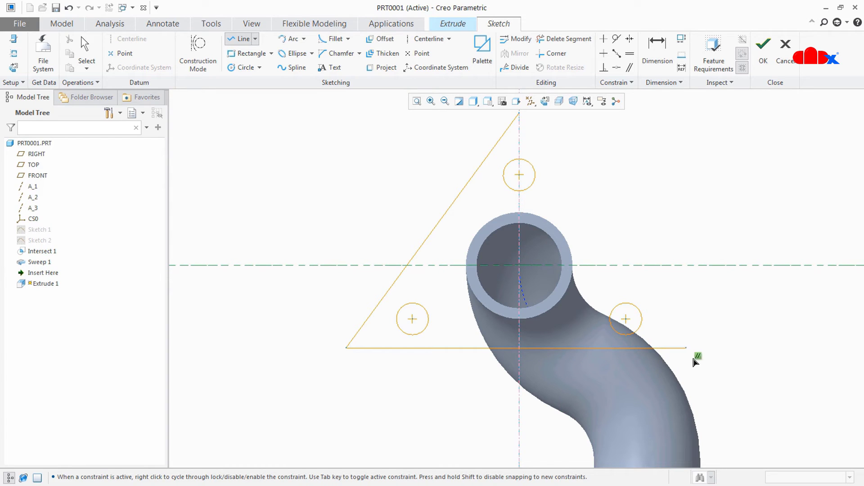
{"action": "left_click", "coordinate": [676, 359]}
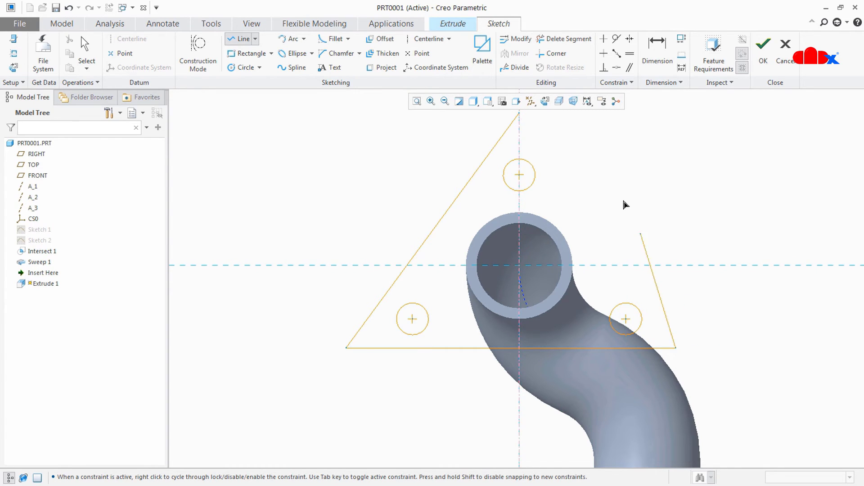
{"action": "left_click", "coordinate": [519, 114]}
{"action": "middle_click", "coordinate": [578, 155]}
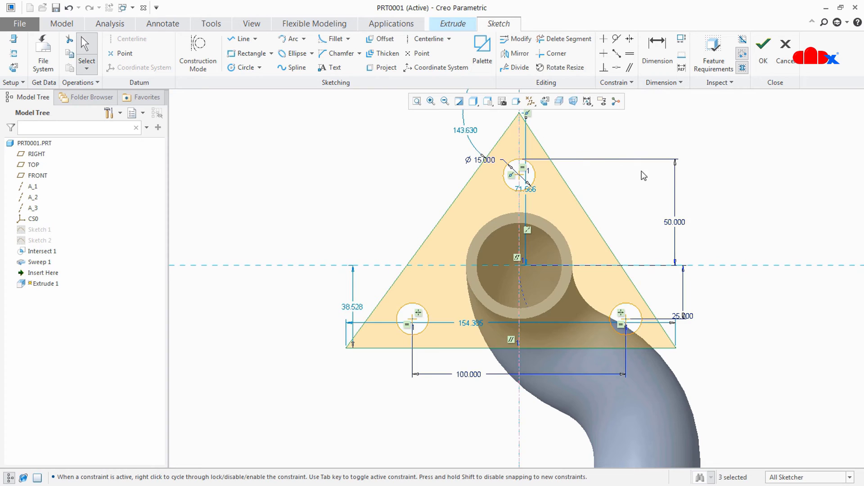
{"action": "left_click", "coordinate": [716, 193]}
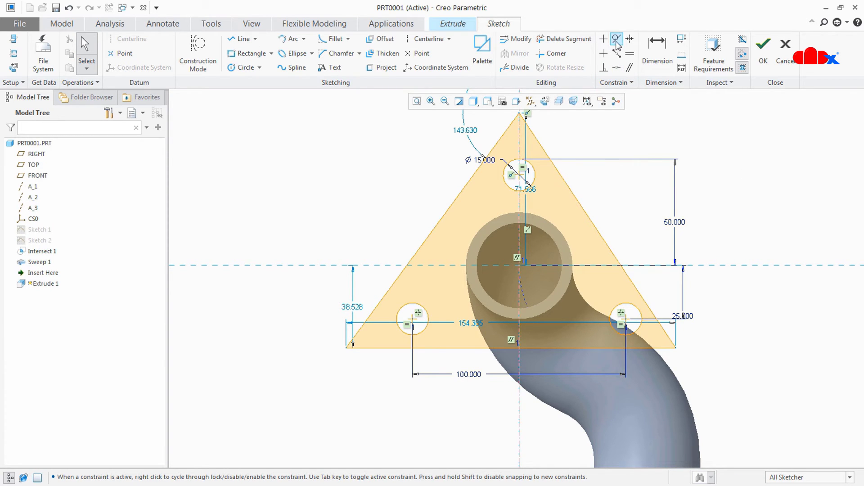
Make the triangle's two base corners symmetric about the vertical centreline
{"action": "left_click", "coordinate": [629, 40]}
{"action": "left_click", "coordinate": [346, 348]}
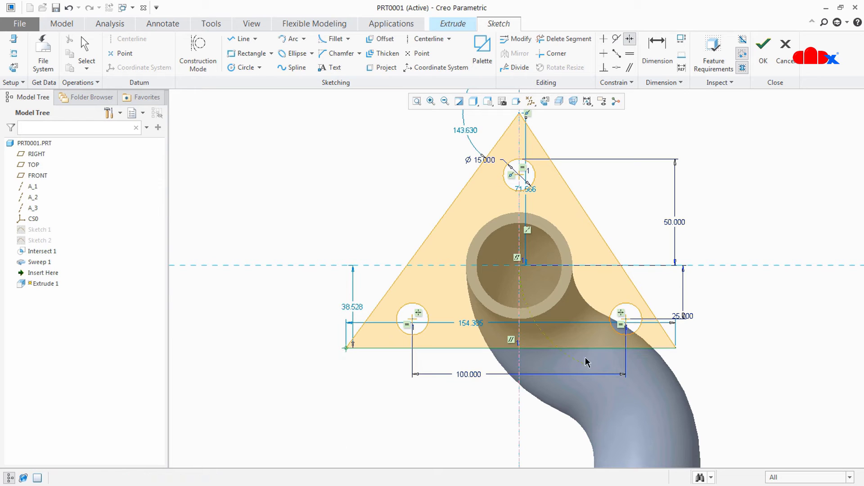
{"action": "left_click", "coordinate": [676, 349]}
{"action": "left_click", "coordinate": [520, 405]}
{"action": "middle_click", "coordinate": [750, 408]}
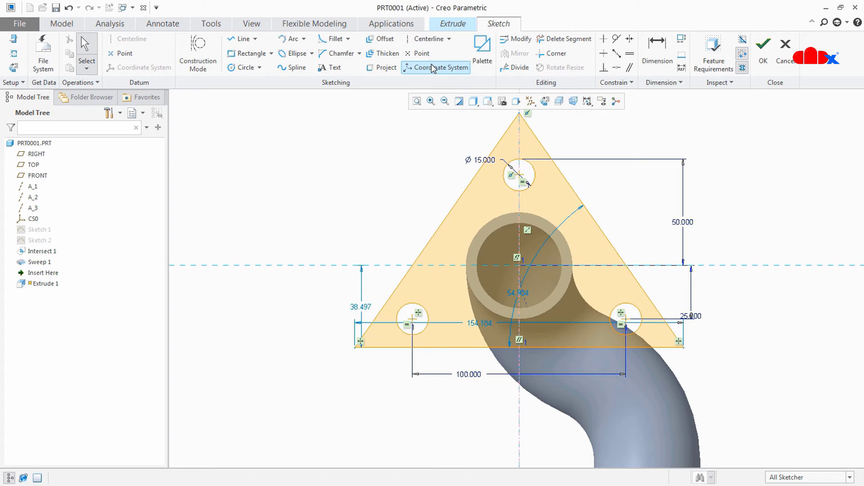
Fillet the triangle's three corners with radii of about 8 mm at the apex, 6.5 mm at the left base corner and 5 mm at the right
{"action": "left_click", "coordinate": [329, 41]}
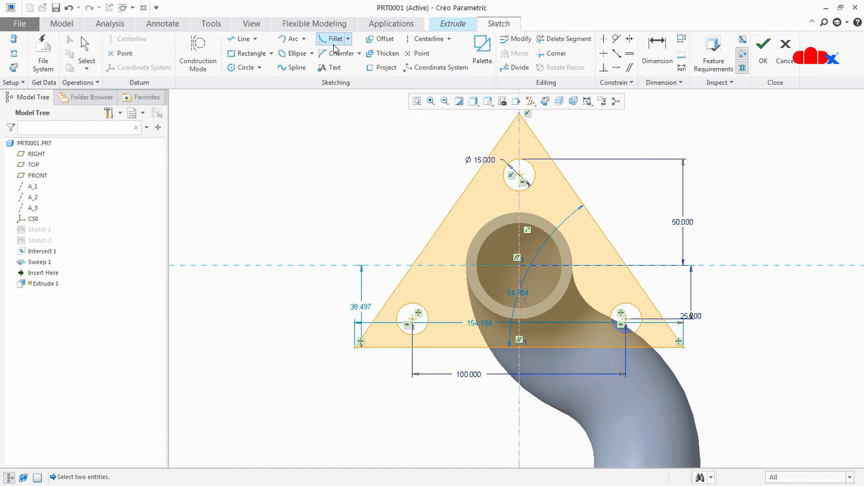
{"action": "left_click", "coordinate": [503, 137]}
{"action": "left_click", "coordinate": [536, 140]}
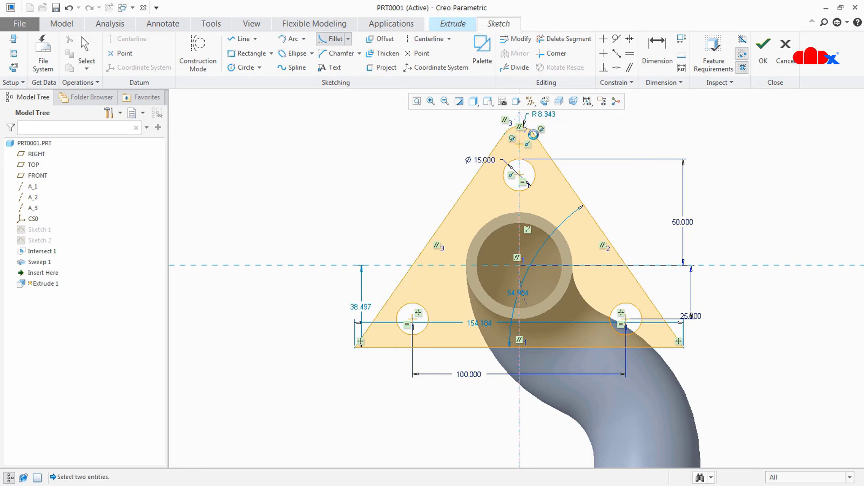
{"action": "left_click", "coordinate": [380, 323]}
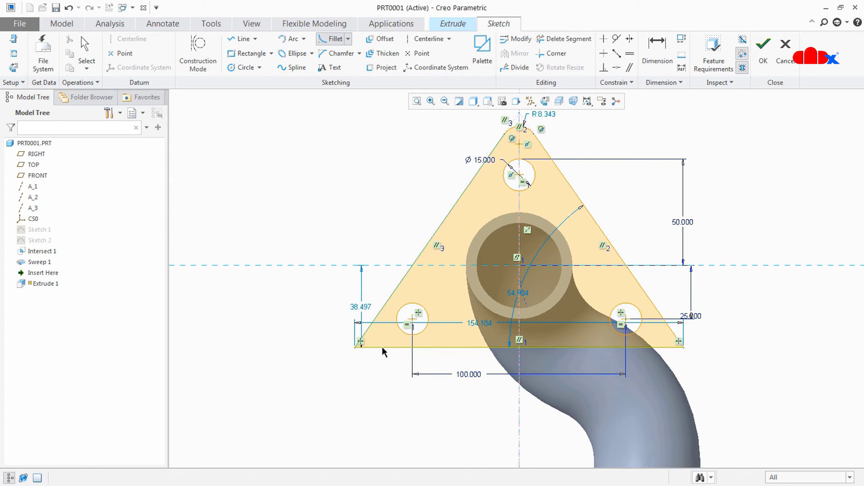
{"action": "left_click", "coordinate": [384, 347]}
{"action": "left_click", "coordinate": [662, 347]}
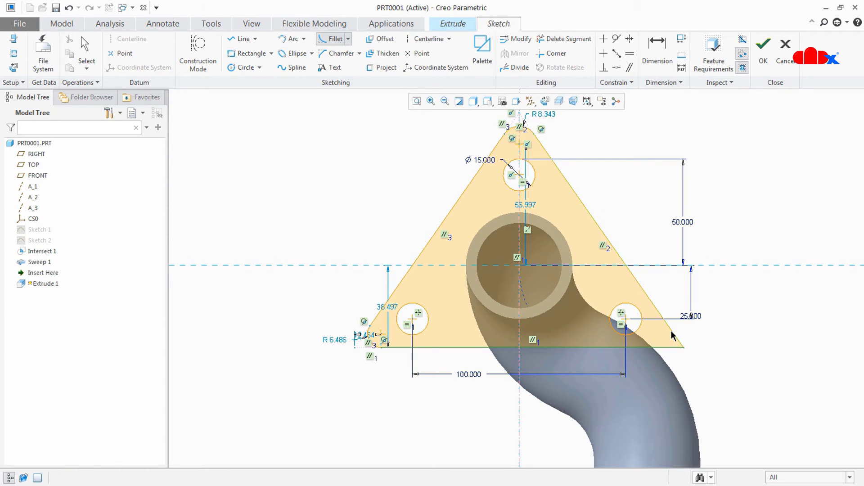
{"action": "left_click", "coordinate": [671, 335]}
{"action": "middle_click", "coordinate": [758, 347]}
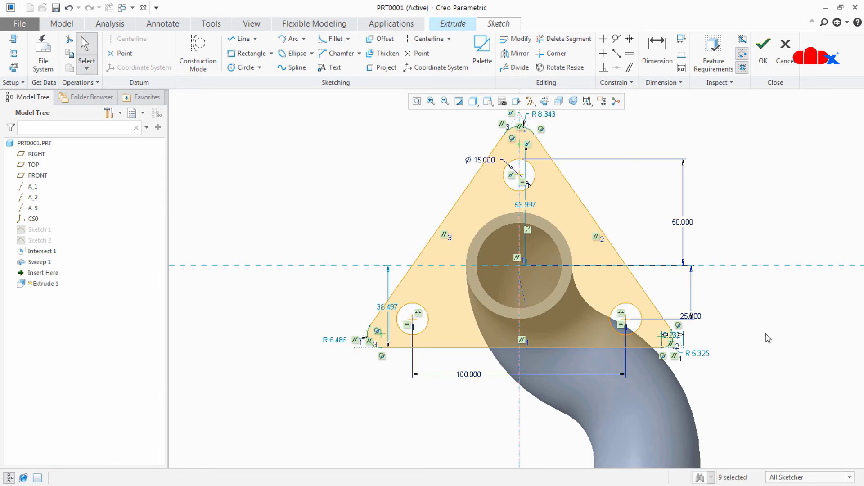
Make the three corner fillets equal in radius and set that radius to 15 mm
{"action": "left_click", "coordinate": [630, 55]}
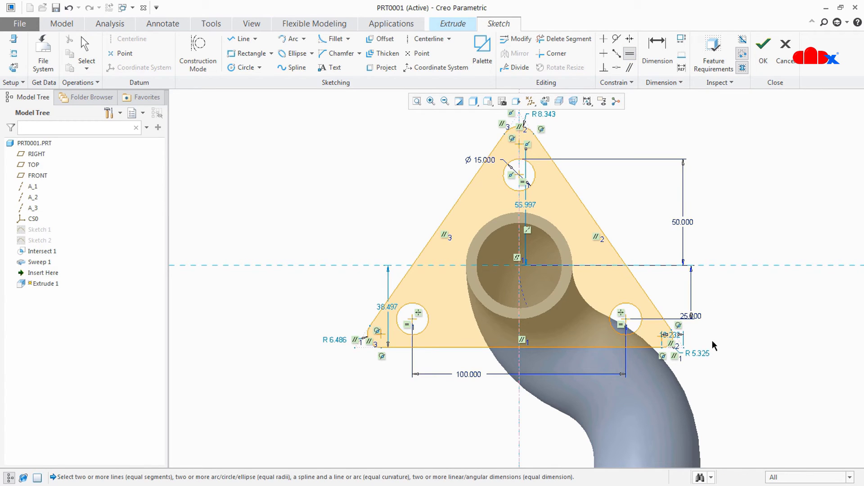
{"action": "left_click", "coordinate": [673, 344]}
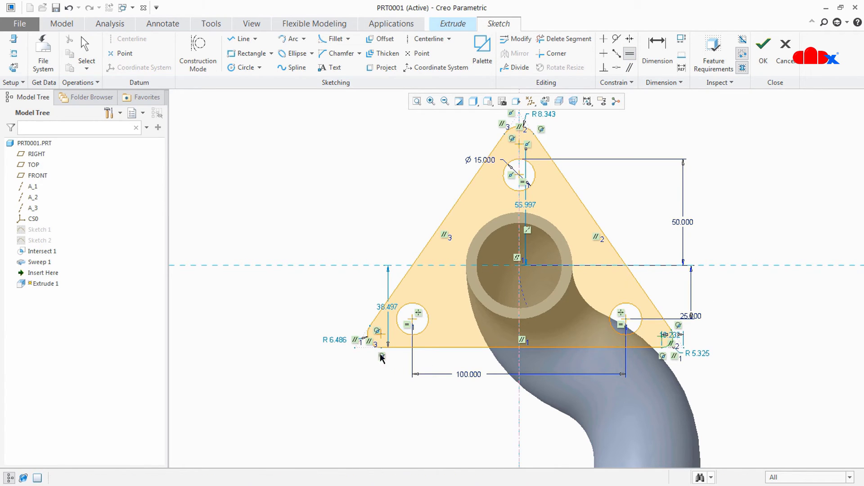
{"action": "left_click", "coordinate": [369, 347]}
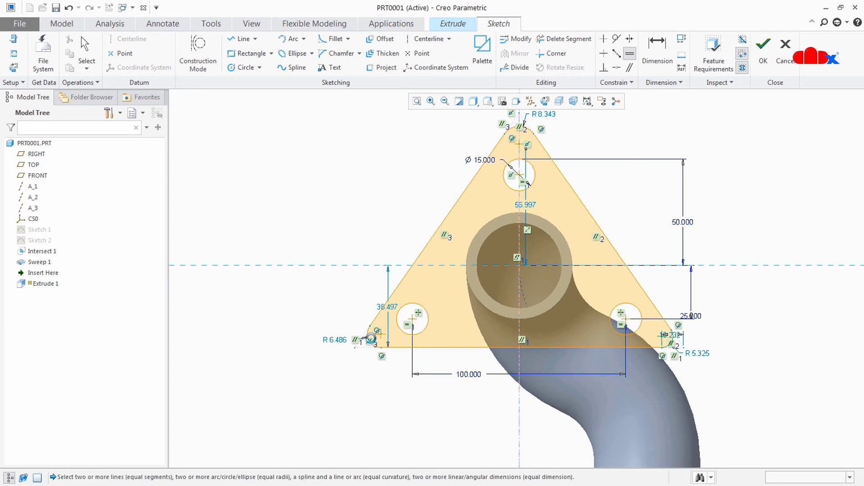
{"action": "left_click", "coordinate": [513, 134]}
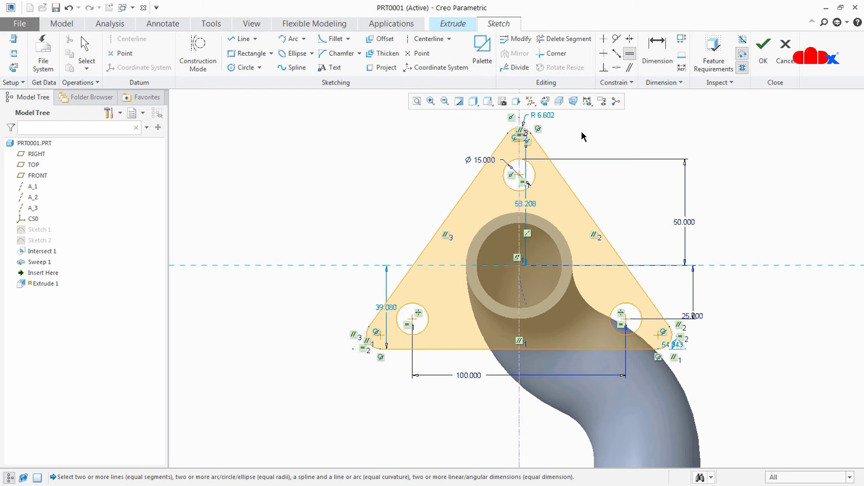
{"action": "middle_click", "coordinate": [555, 122]}
{"action": "double_click", "coordinate": [549, 116]}
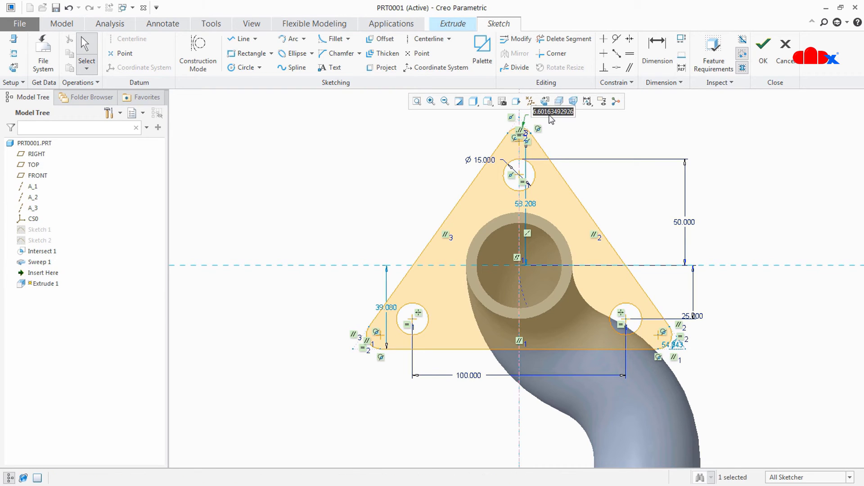
{"action": "type", "text": "15"}
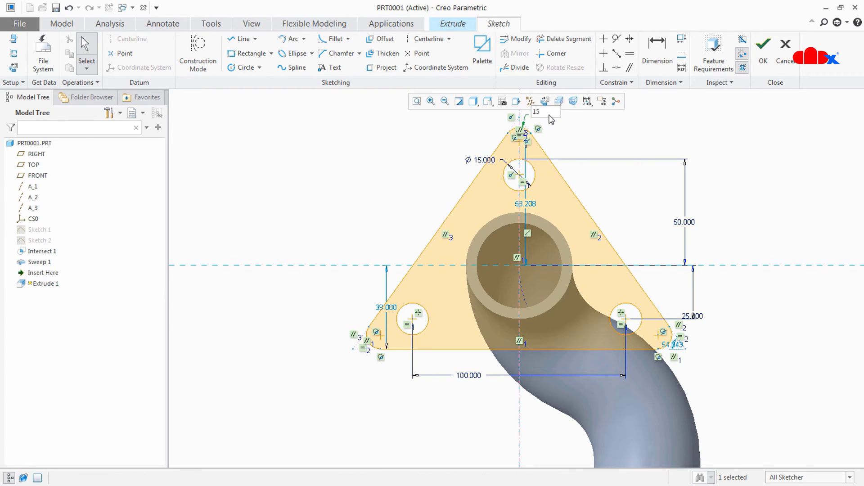
{"action": "key", "text": "Return"}
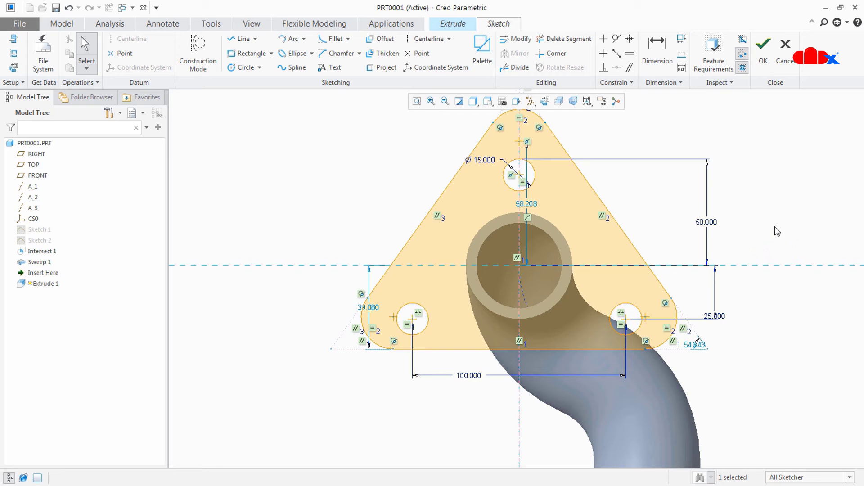
{"action": "left_click", "coordinate": [773, 210]}
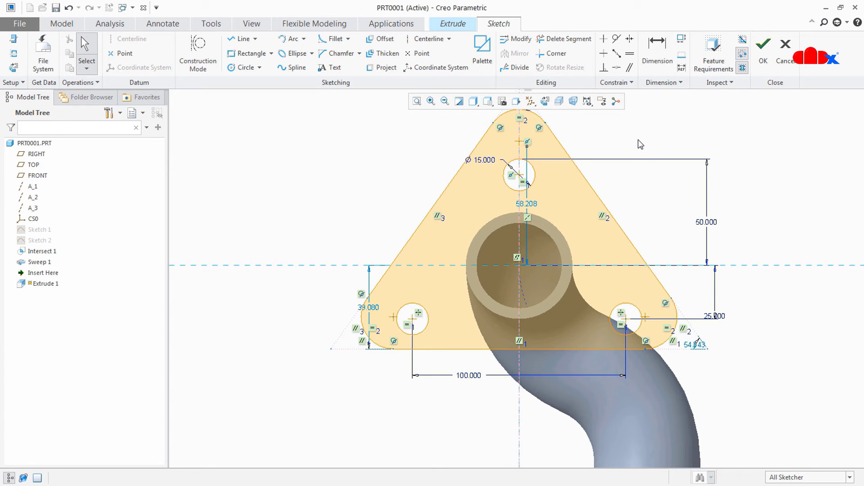
Make the centres of the apex and lower-left corner fillets coincident with the centres of their neighbouring hole circles
{"action": "left_click", "coordinate": [617, 68]}
{"action": "left_click", "coordinate": [519, 142]}
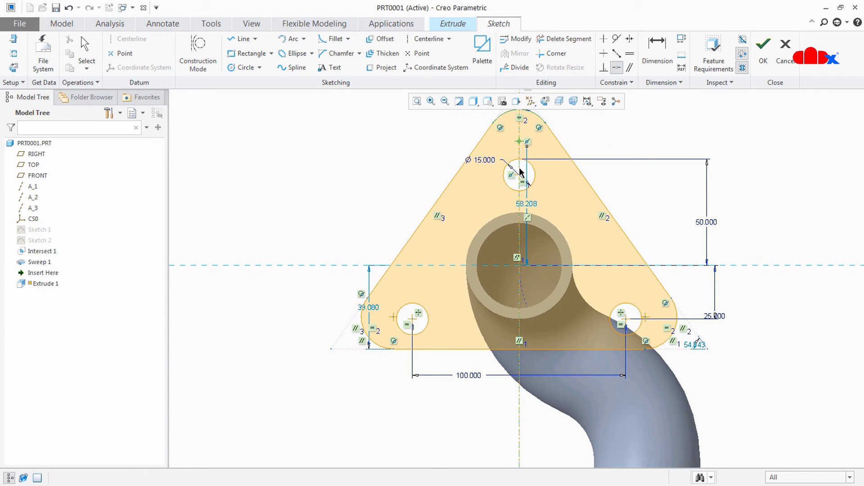
{"action": "left_click", "coordinate": [520, 176]}
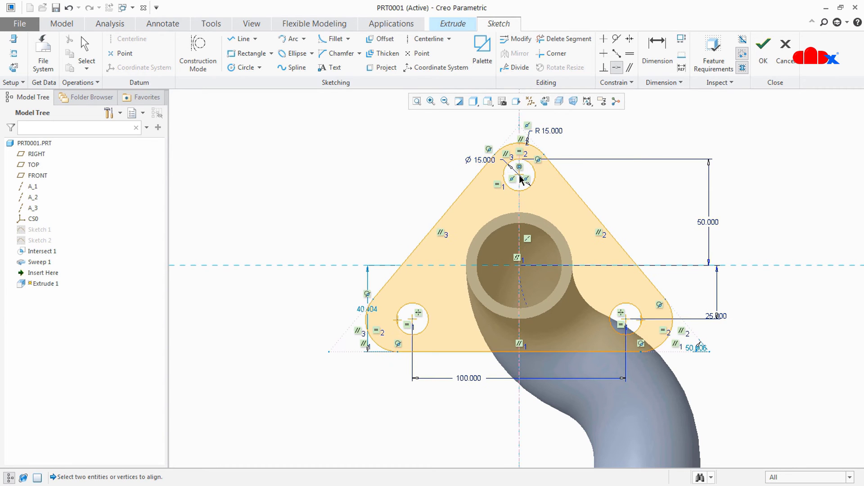
{"action": "left_click", "coordinate": [397, 320]}
{"action": "left_click", "coordinate": [412, 320]}
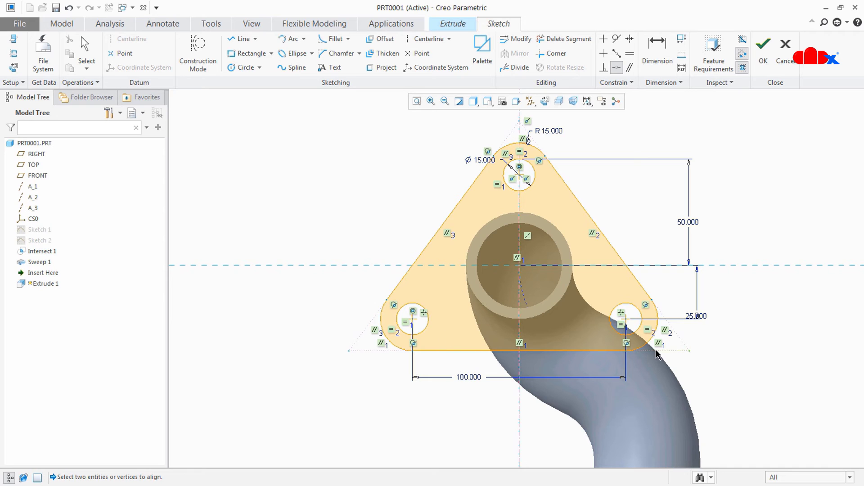
{"action": "scroll", "coordinate": [659, 342], "scroll_direction": "up", "scroll_amount": 4}
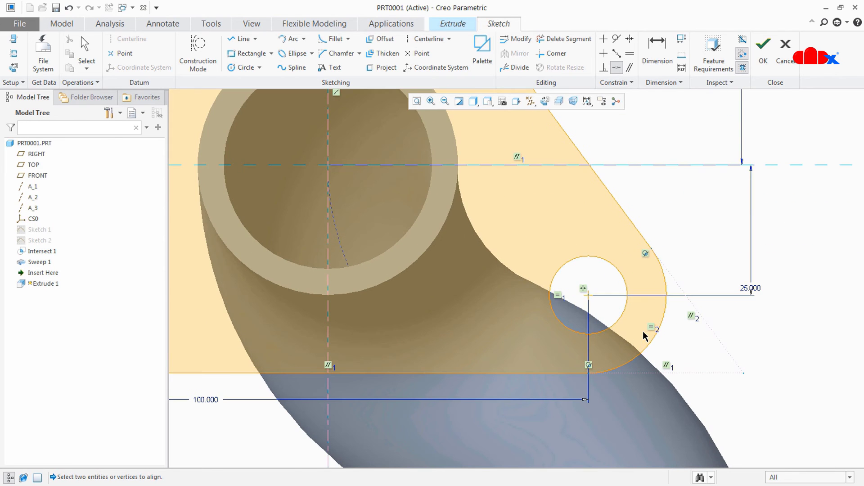
{"action": "scroll", "coordinate": [718, 371], "scroll_direction": "down", "scroll_amount": 4}
{"action": "middle_click", "coordinate": [749, 372]}
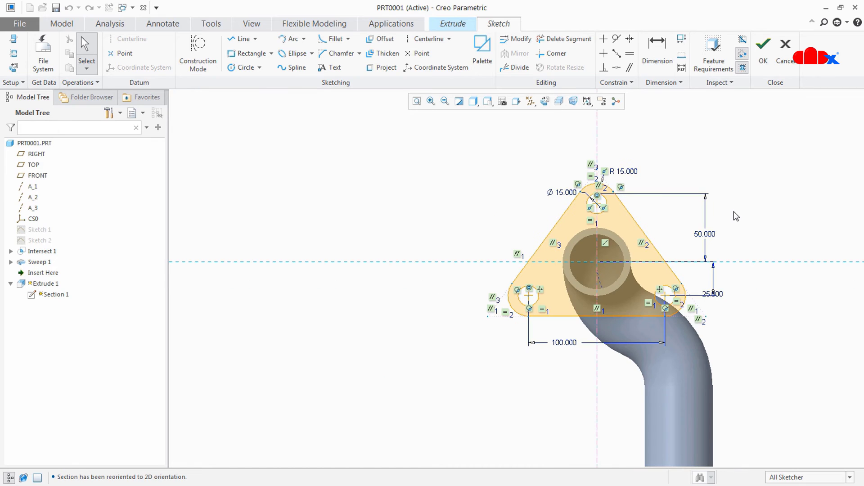
Sketch a circle centred on the pipe axis that matches the pipe's inner bore
{"action": "left_click", "coordinate": [243, 67]}
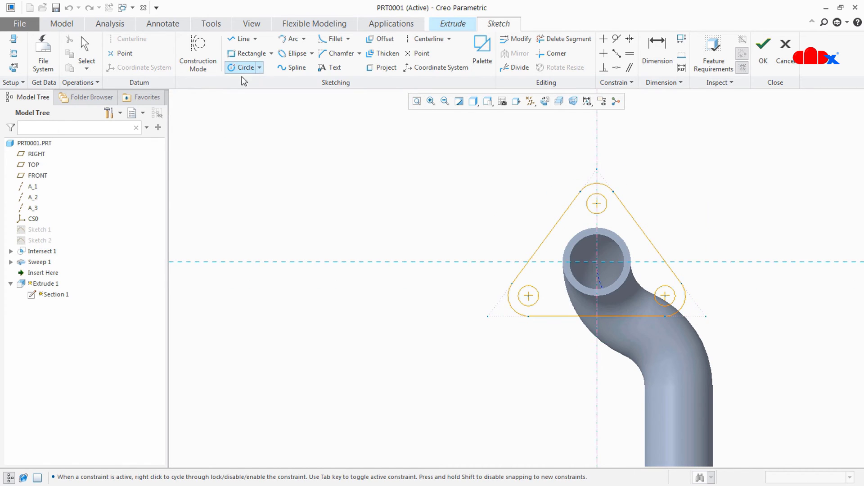
{"action": "scroll", "coordinate": [600, 269], "scroll_direction": "up", "scroll_amount": 3}
{"action": "left_click", "coordinate": [599, 260]}
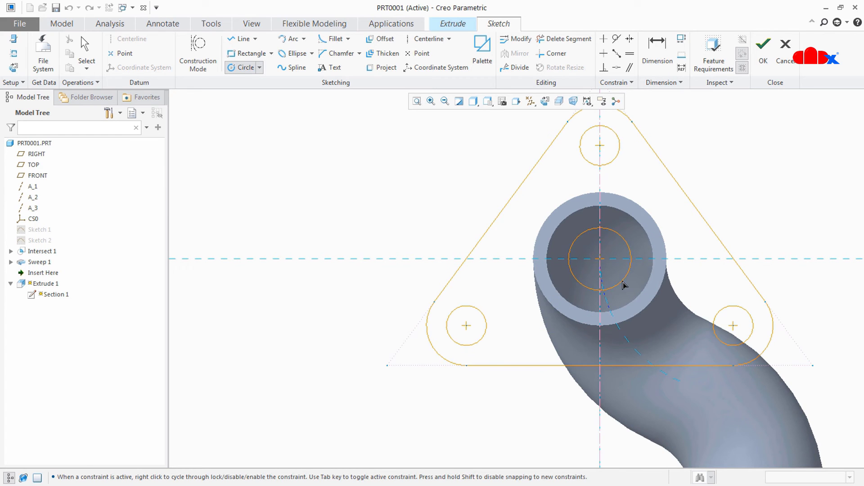
{"action": "left_click", "coordinate": [634, 304]}
{"action": "middle_click", "coordinate": [816, 202]}
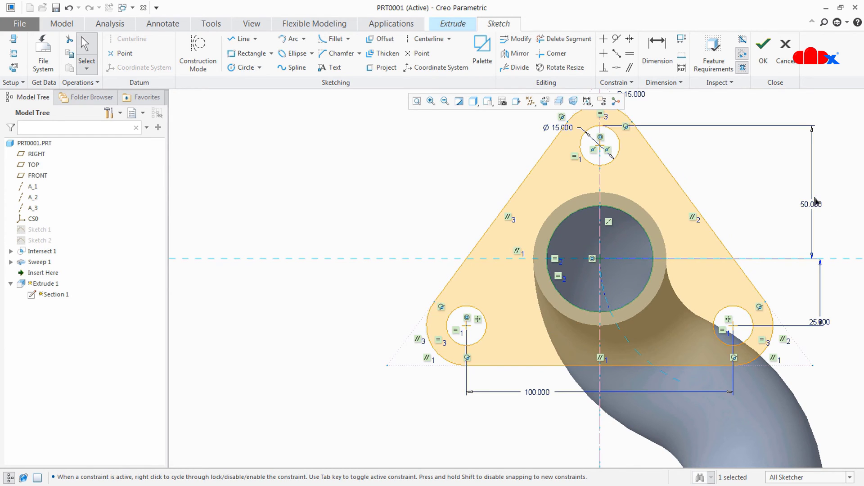
Finish the flange sketch and extrude it 15 mm toward the pipe body
{"action": "left_click", "coordinate": [763, 47]}
{"action": "middle_click_drag", "start_coordinate": [701, 171], "coordinate": [641, 218]}
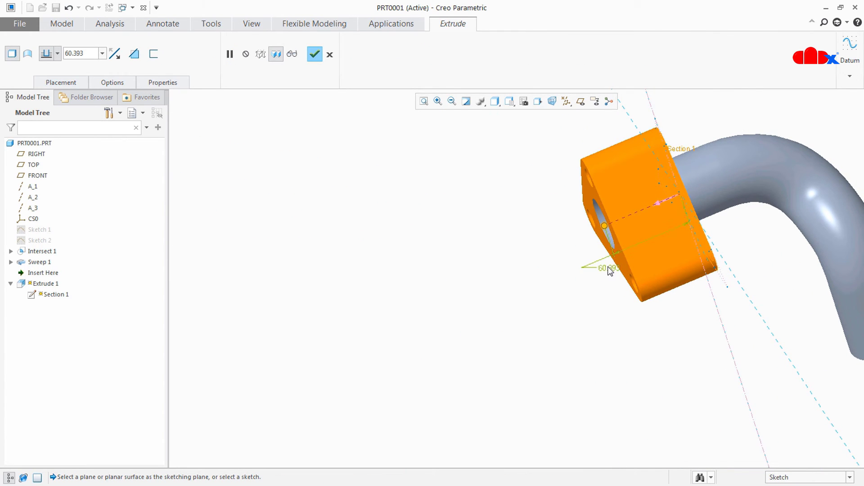
{"action": "double_click", "coordinate": [608, 267]}
{"action": "type", "text": "15"}
{"action": "key", "text": "Return"}
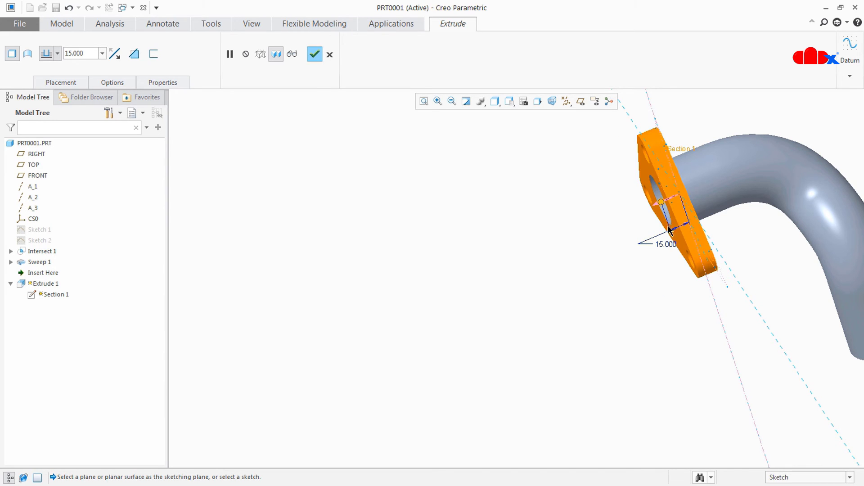
{"action": "left_click", "coordinate": [658, 211]}
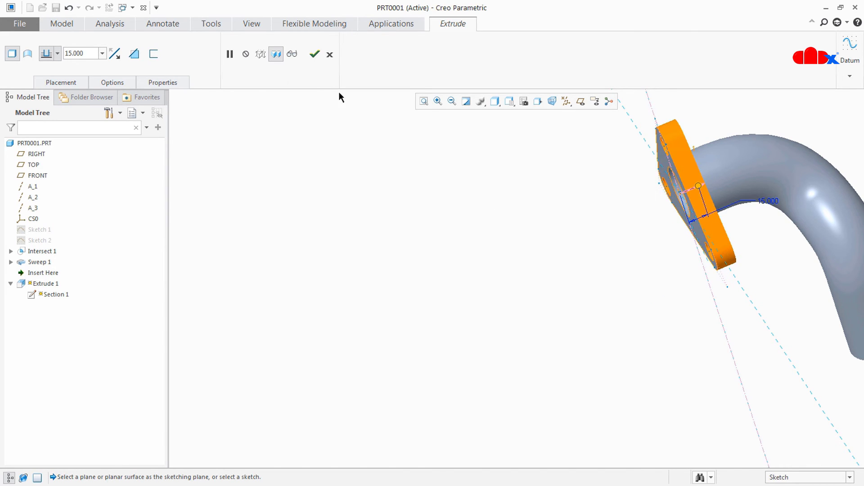
{"action": "left_click", "coordinate": [314, 54]}
Round the edge where the pipe's outer surface meets the flange's back face with a 10 mm radius
{"action": "scroll", "coordinate": [495, 284], "scroll_direction": "up", "scroll_amount": 3}
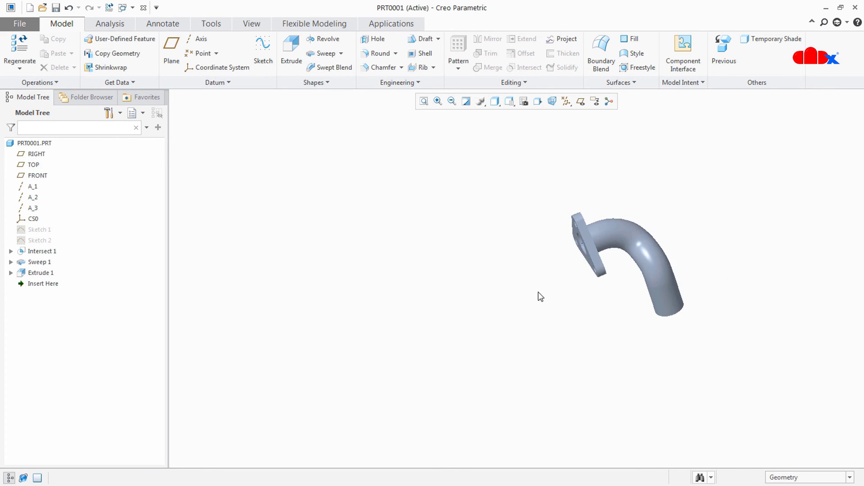
{"action": "middle_click_drag", "start_coordinate": [547, 292], "coordinate": [410, 320]}
{"action": "scroll", "coordinate": [542, 325], "scroll_direction": "down", "scroll_amount": 4}
{"action": "mouse_move", "coordinate": [461, 273]}
{"action": "middle_mouse_down"}
{"action": "mouse_move", "coordinate": [470, 291]}
{"action": "mouse_move", "coordinate": [511, 286]}
{"action": "mouse_move", "coordinate": [481, 299]}
{"action": "mouse_move", "coordinate": [432, 286]}
{"action": "mouse_move", "coordinate": [492, 292]}
{"action": "mouse_move", "coordinate": [500, 269]}
{"action": "middle_mouse_up"}
{"action": "scroll", "coordinate": [459, 232], "scroll_direction": "down", "scroll_amount": 5}
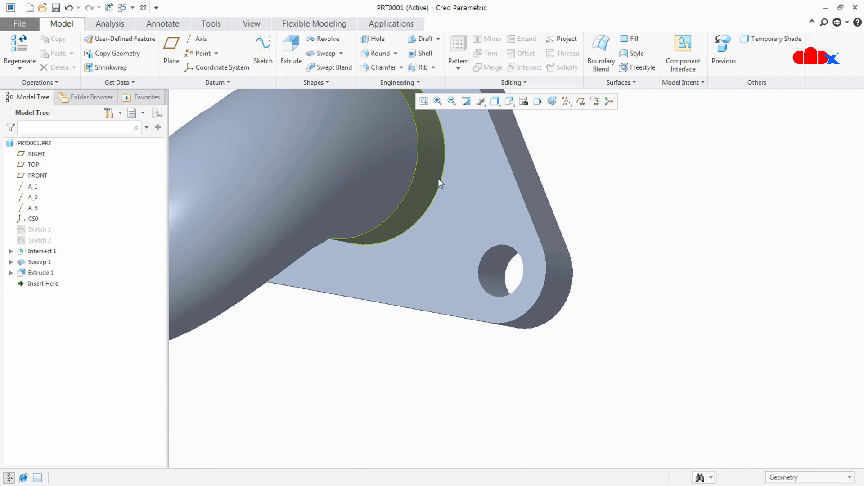
{"action": "scroll", "coordinate": [454, 225], "scroll_direction": "up", "scroll_amount": 5}
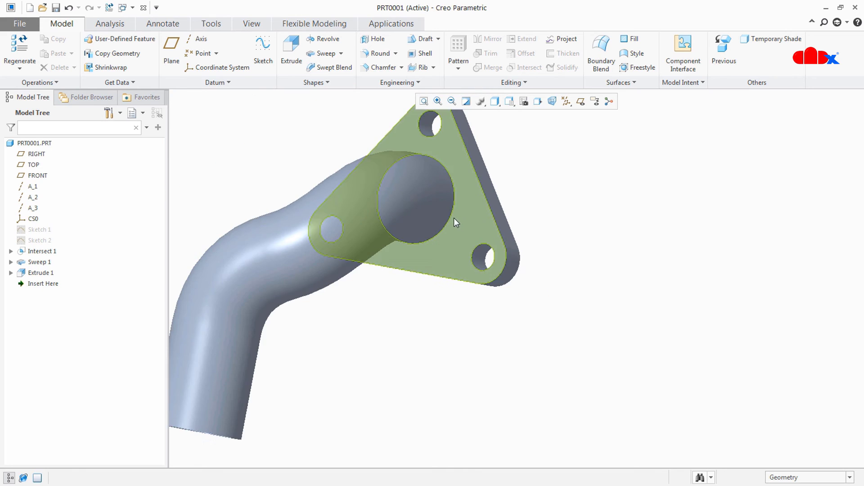
{"action": "middle_click_drag", "start_coordinate": [507, 257], "coordinate": [493, 271]}
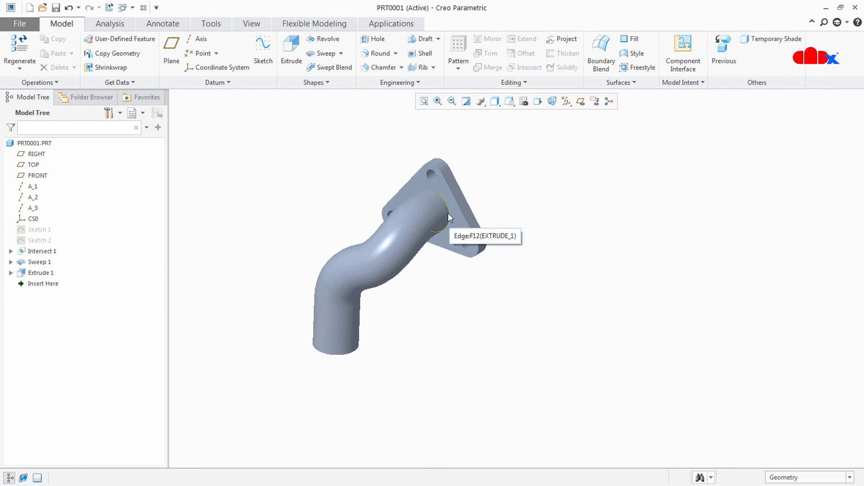
{"action": "left_click", "coordinate": [380, 53]}
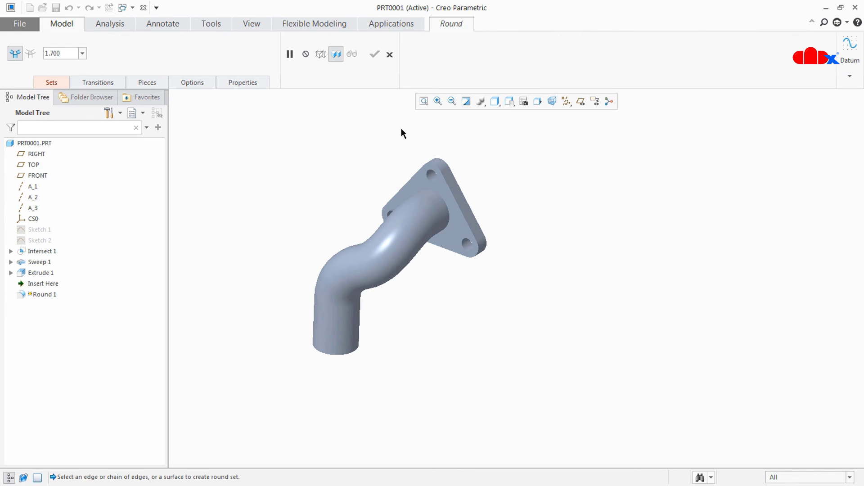
{"action": "scroll", "coordinate": [441, 189], "scroll_direction": "down", "scroll_amount": 4}
{"action": "left_click", "coordinate": [443, 211]}
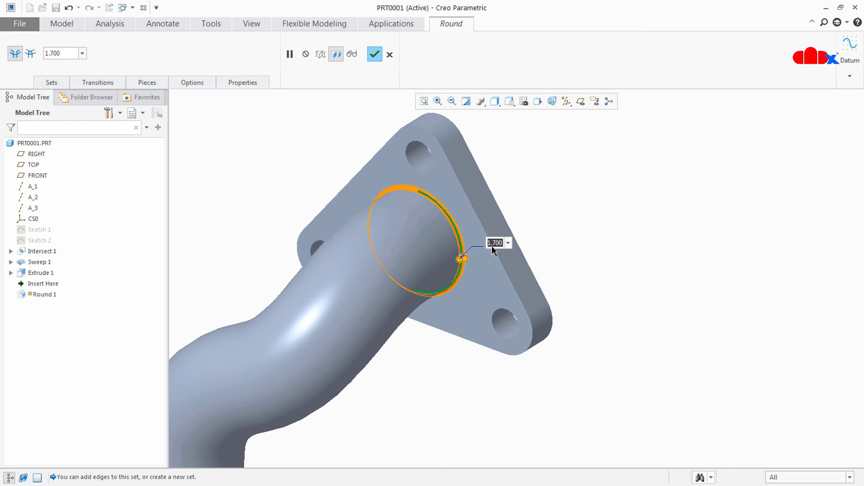
{"action": "type", "text": "1"}
{"action": "key", "text": "Return"}
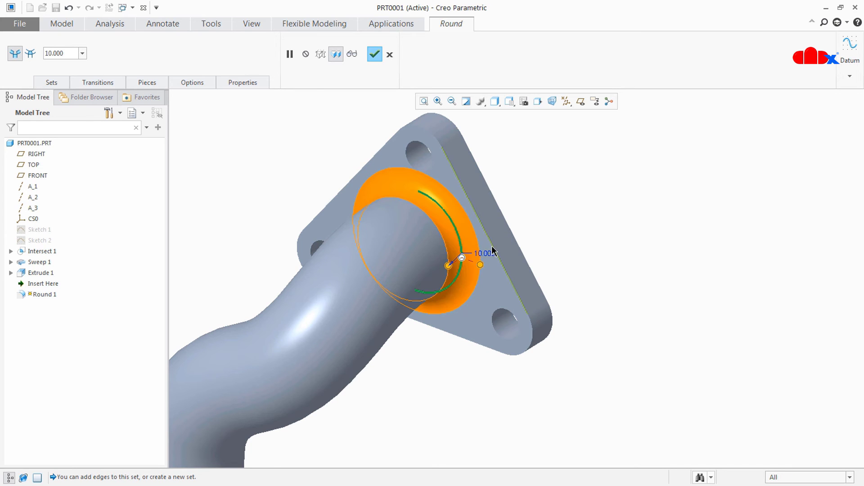
{"action": "scroll", "coordinate": [571, 256], "scroll_direction": "up", "scroll_amount": 2}
{"action": "mouse_move", "coordinate": [574, 256]}
{"action": "middle_mouse_down"}
{"action": "mouse_move", "coordinate": [609, 250]}
{"action": "mouse_move", "coordinate": [575, 247]}
{"action": "middle_mouse_up"}
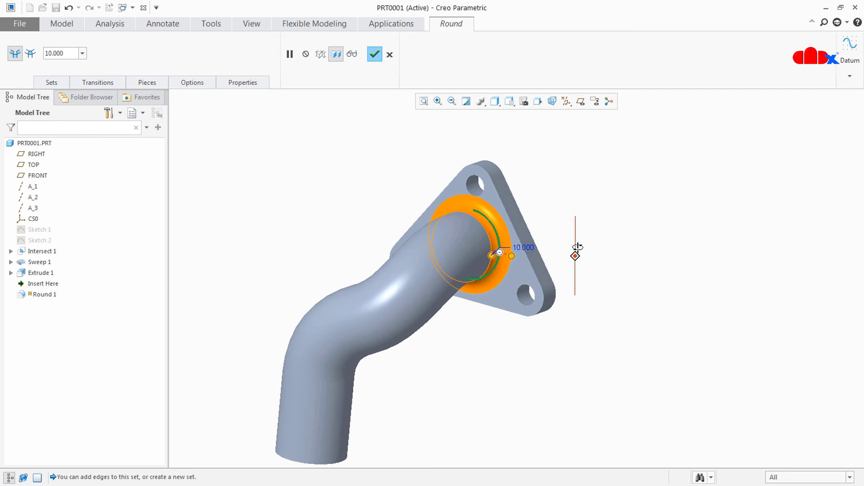
{"action": "left_click", "coordinate": [373, 56]}
Display the finished model as Shading With Edges and return it to the default orientation
{"action": "left_click", "coordinate": [494, 101]}
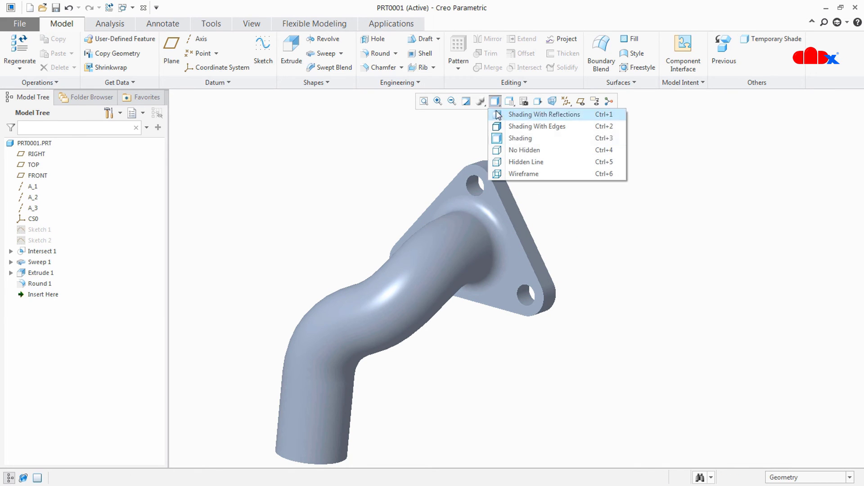
{"action": "left_click", "coordinate": [526, 125]}
{"action": "mouse_move", "coordinate": [608, 291]}
{"action": "middle_mouse_down"}
{"action": "mouse_move", "coordinate": [560, 314]}
{"action": "mouse_move", "coordinate": [623, 311]}
{"action": "mouse_move", "coordinate": [544, 307]}
{"action": "mouse_move", "coordinate": [548, 334]}
{"action": "middle_mouse_up"}
{"action": "scroll", "coordinate": [545, 350], "scroll_direction": "up", "scroll_amount": 2}
{"action": "key", "text": "ctrl+d"}
{"action": "mouse_move", "coordinate": [505, 371]}
{"action": "middle_mouse_down"}
{"action": "mouse_move", "coordinate": [496, 324]}
{"action": "mouse_move", "coordinate": [509, 318]}
{"action": "mouse_move", "coordinate": [523, 339]}
{"action": "middle_mouse_up"}
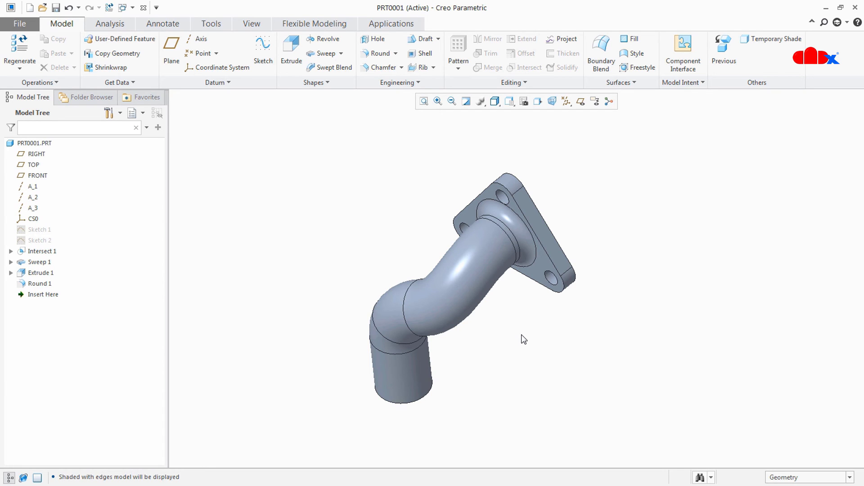
{"action": "key", "text": "ctrl+d"}
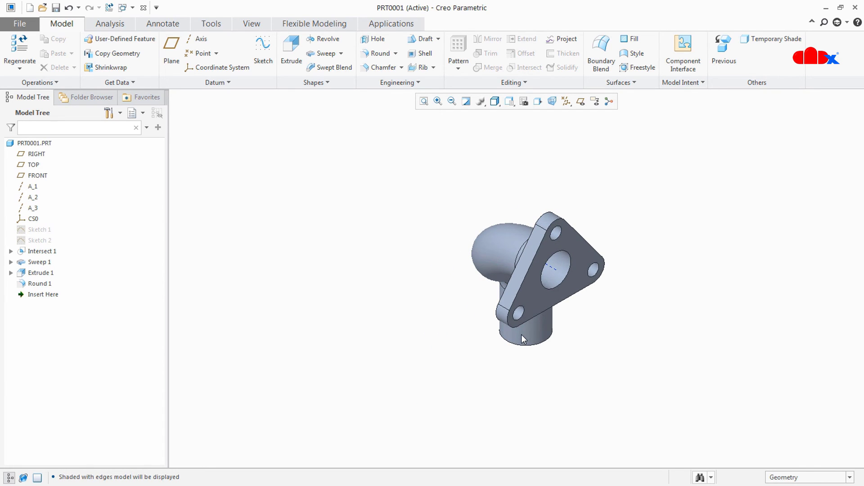
Inspect the finished flanged pipe from its back side and close the PRT0001 window
{"action": "mouse_move", "coordinate": [512, 366]}
{"action": "middle_mouse_down"}
{"action": "mouse_move", "coordinate": [546, 345]}
{"action": "mouse_move", "coordinate": [582, 356]}
{"action": "mouse_move", "coordinate": [569, 378]}
{"action": "mouse_move", "coordinate": [467, 393]}
{"action": "mouse_move", "coordinate": [467, 362]}
{"action": "mouse_move", "coordinate": [522, 304]}
{"action": "mouse_move", "coordinate": [464, 322]}
{"action": "mouse_move", "coordinate": [474, 310]}
{"action": "mouse_move", "coordinate": [501, 318]}
{"action": "mouse_move", "coordinate": [495, 307]}
{"action": "mouse_move", "coordinate": [506, 304]}
{"action": "mouse_move", "coordinate": [527, 320]}
{"action": "middle_mouse_up"}
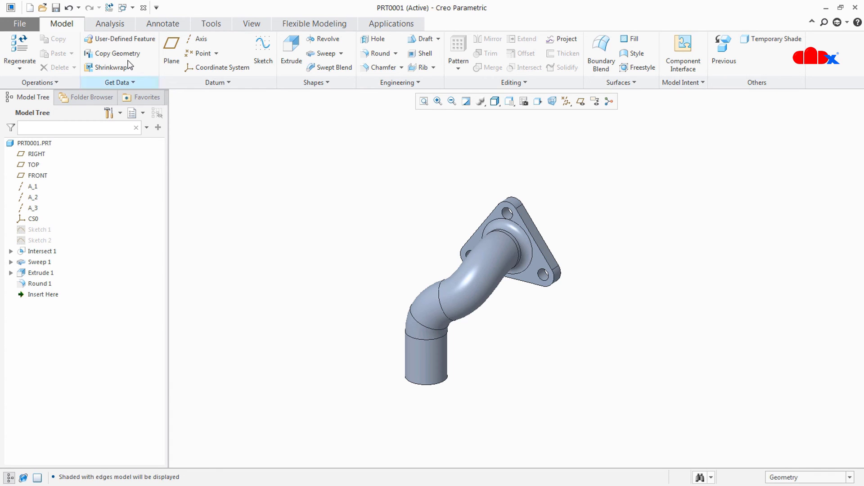
{"action": "left_click", "coordinate": [144, 9]}
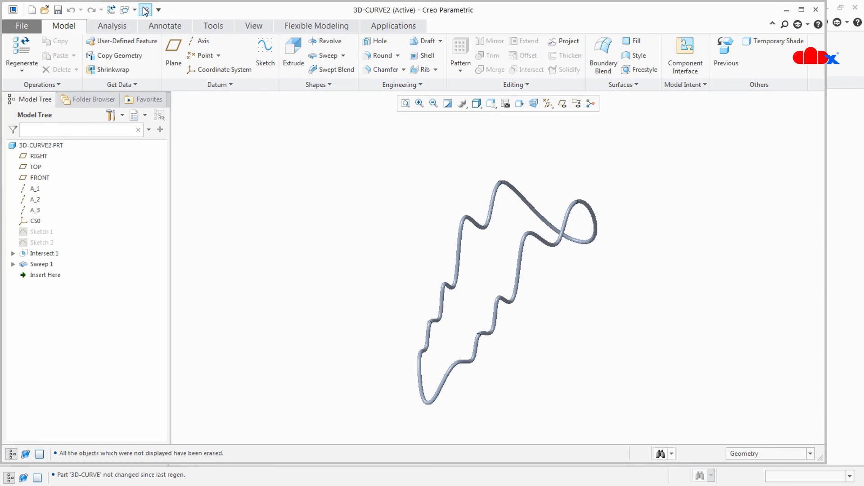
Examine the 3D-CURVE2 wire part from several angles, highlighting Sketch 1 and the Intersect 1 curve behind its sweep
{"action": "mouse_move", "coordinate": [571, 314]}
{"action": "middle_mouse_down"}
{"action": "mouse_move", "coordinate": [526, 323]}
{"action": "mouse_move", "coordinate": [553, 255]}
{"action": "mouse_move", "coordinate": [558, 281]}
{"action": "middle_mouse_up"}
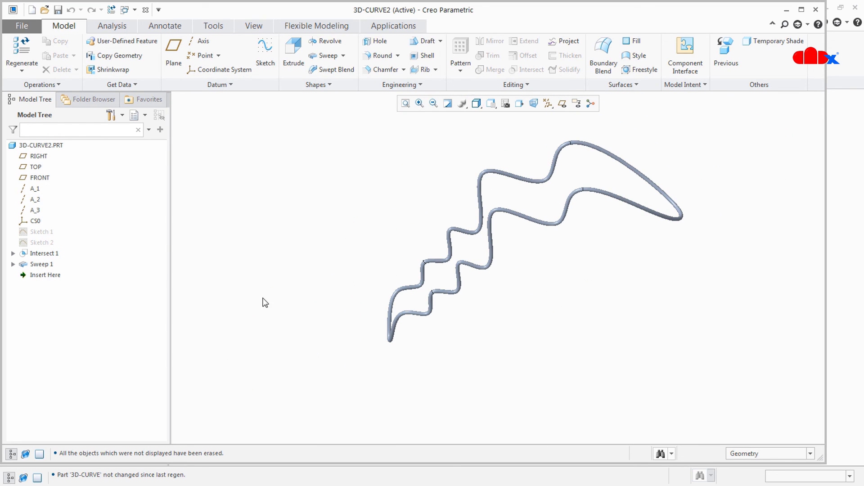
{"action": "left_click", "coordinate": [45, 243]}
{"action": "mouse_move", "coordinate": [482, 285]}
{"action": "middle_mouse_down"}
{"action": "mouse_move", "coordinate": [511, 260]}
{"action": "mouse_move", "coordinate": [521, 284]}
{"action": "middle_mouse_up"}
{"action": "left_click", "coordinate": [51, 232]}
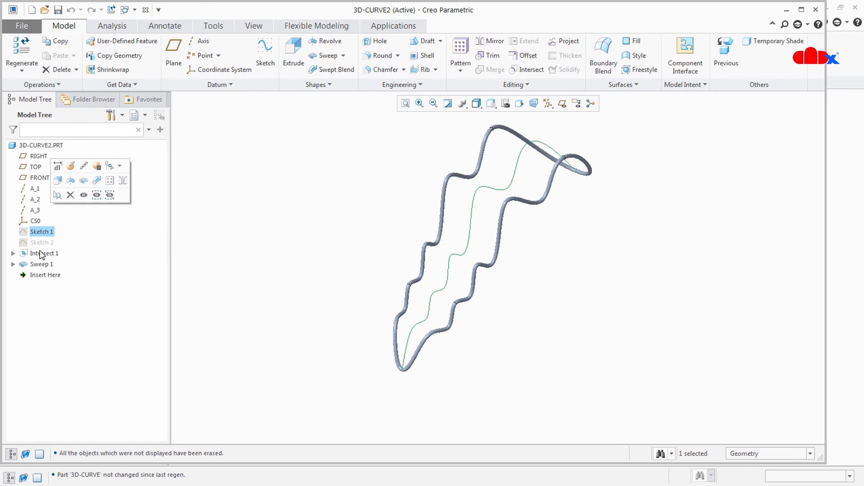
{"action": "left_click", "coordinate": [42, 253]}
{"action": "middle_click_drag", "start_coordinate": [269, 298], "coordinate": [458, 238]}
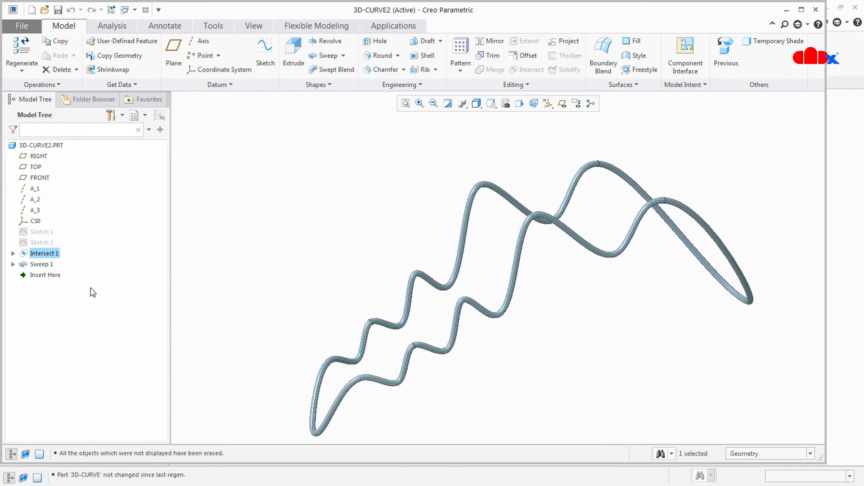
{"action": "mouse_move", "coordinate": [499, 234]}
{"action": "middle_mouse_down"}
{"action": "mouse_move", "coordinate": [506, 259]}
{"action": "mouse_move", "coordinate": [500, 232]}
{"action": "mouse_move", "coordinate": [499, 249]}
{"action": "middle_mouse_up"}
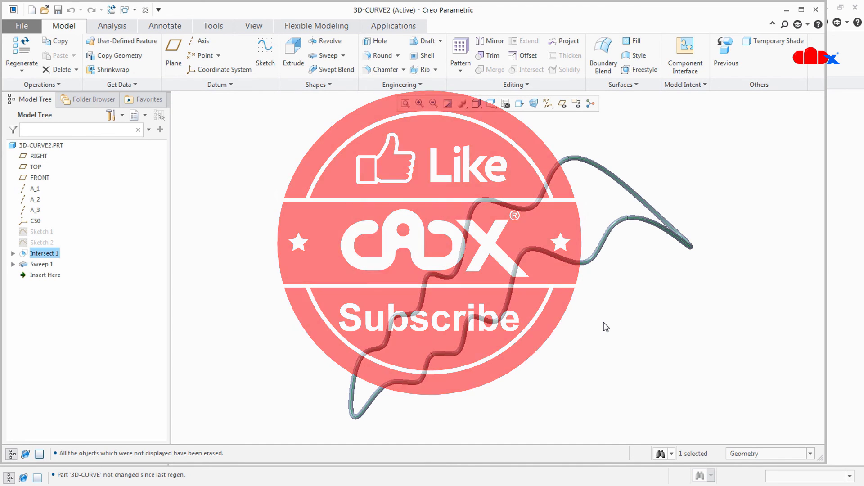
Close the 3D-CURVE2 window and switch to the 3D-CURVE.DRW drawing to examine the dimensioned pipe views
{"action": "left_click", "coordinate": [145, 11]}
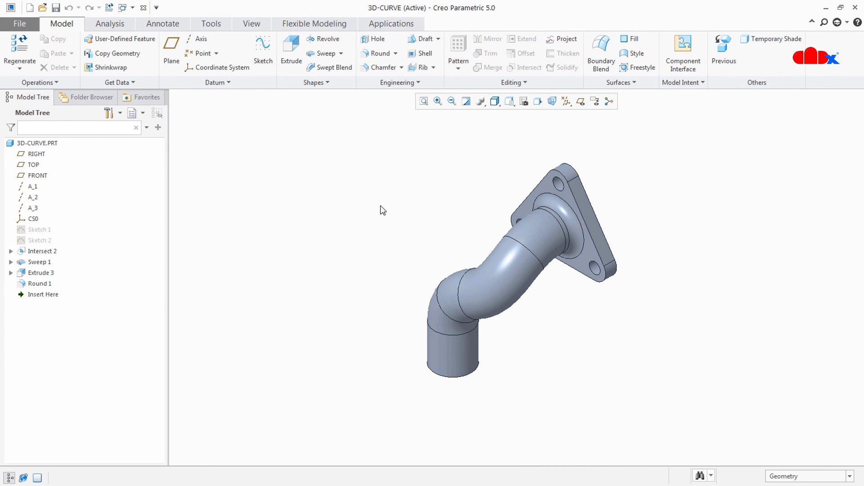
{"action": "left_click", "coordinate": [122, 7]}
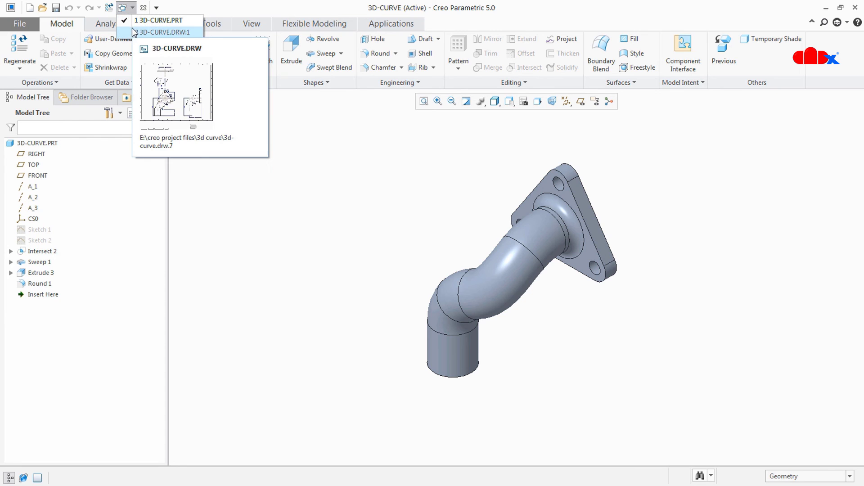
{"action": "left_click", "coordinate": [135, 29]}
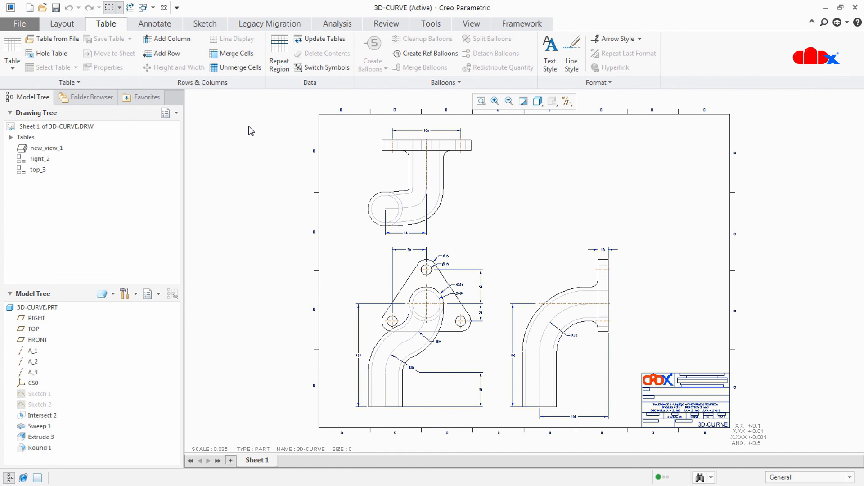
{"action": "scroll", "coordinate": [513, 391], "scroll_direction": "up", "scroll_amount": 5}
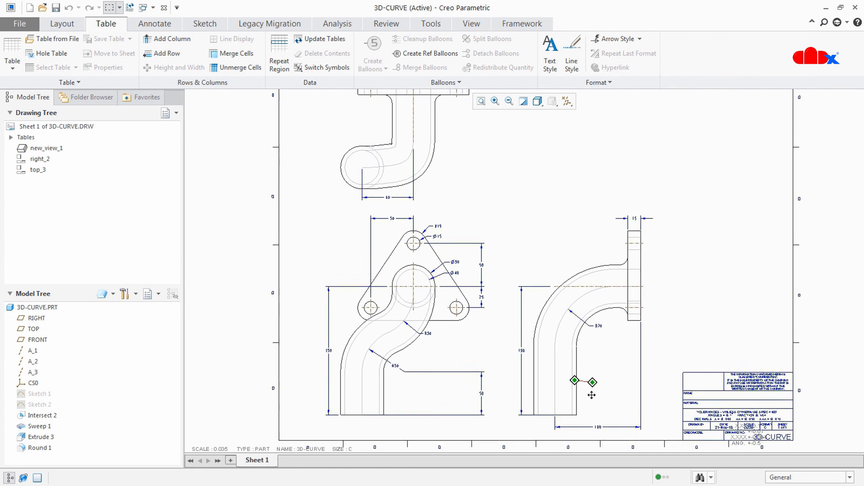
{"action": "mouse_move", "coordinate": [495, 397]}
{"action": "middle_mouse_down"}
{"action": "mouse_move", "coordinate": [517, 324]}
{"action": "mouse_move", "coordinate": [488, 308]}
{"action": "middle_mouse_up"}
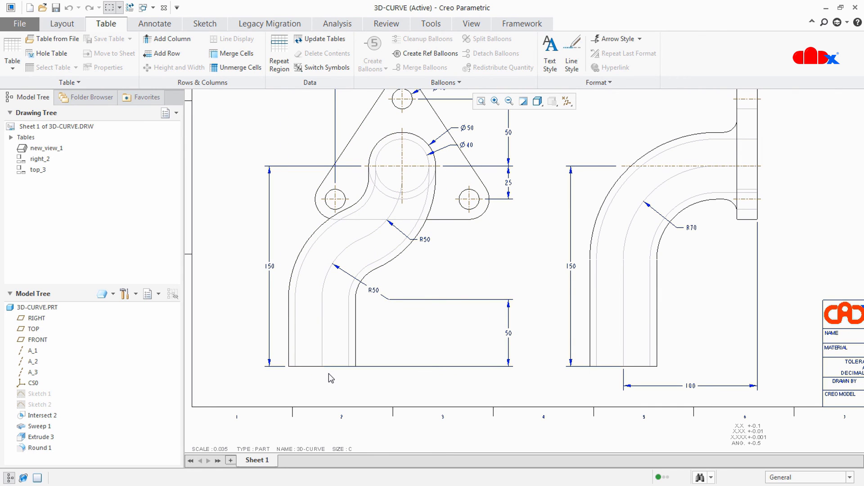
{"action": "key", "text": "ctrl+d"}
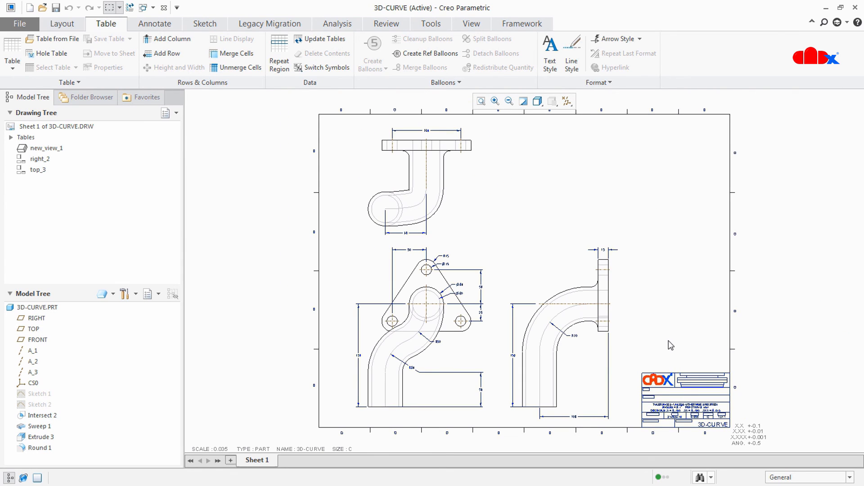